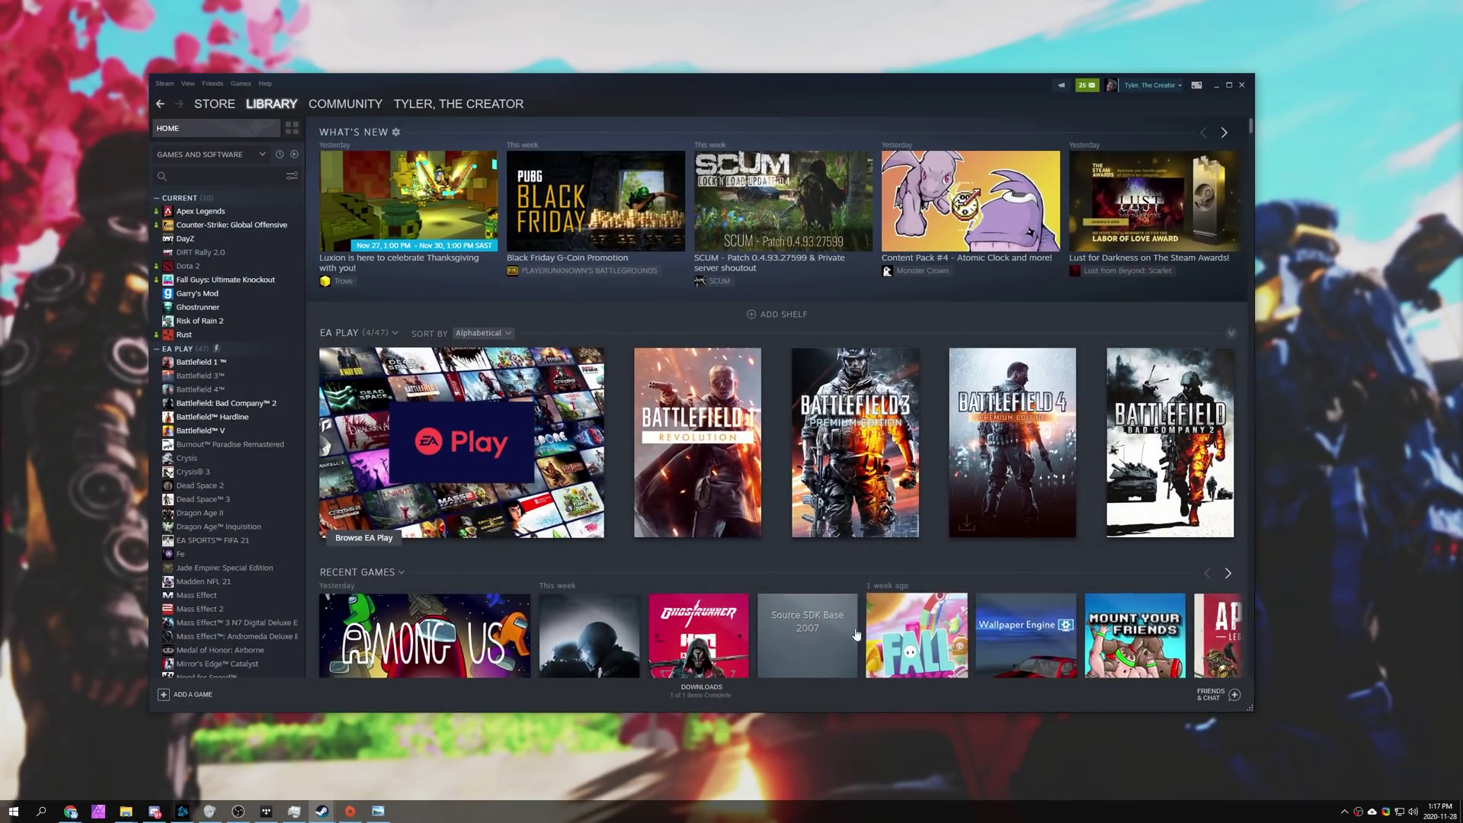
Step: Open the Apex Legends install folder from the Steam library via Manage > Browse local files
left_click(261, 211)
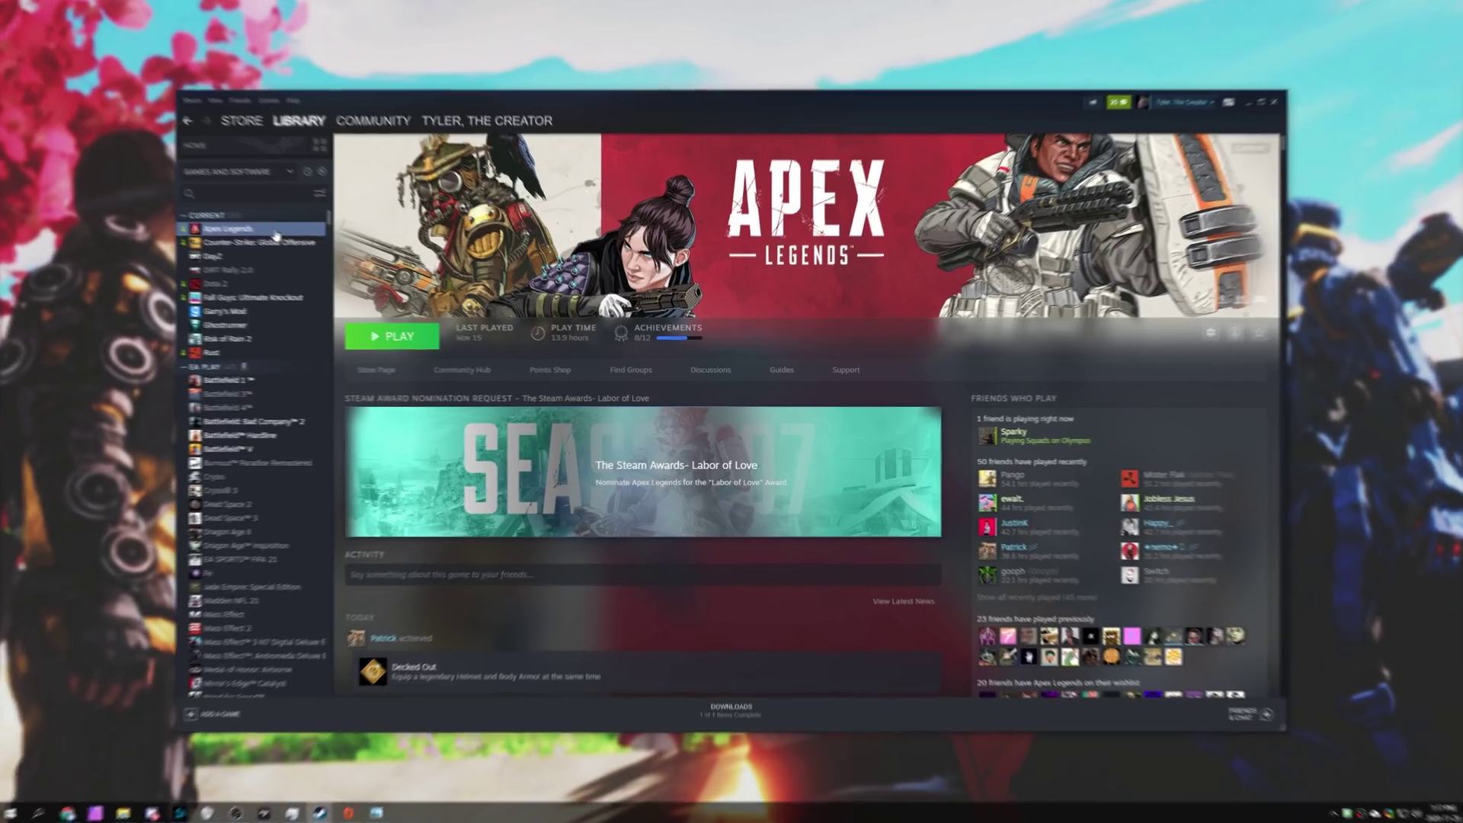
right_click(247, 212)
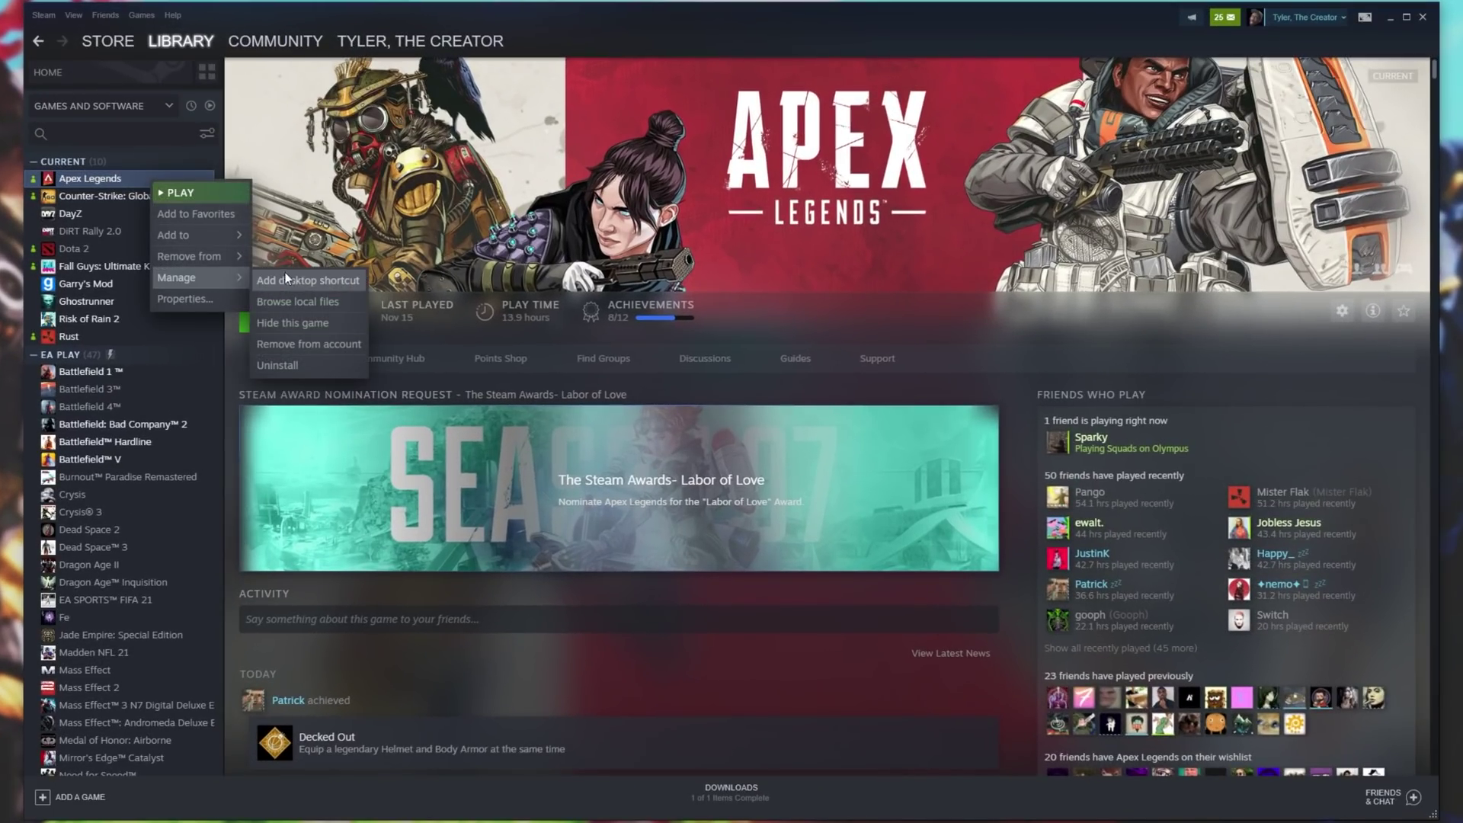
left_click(314, 299)
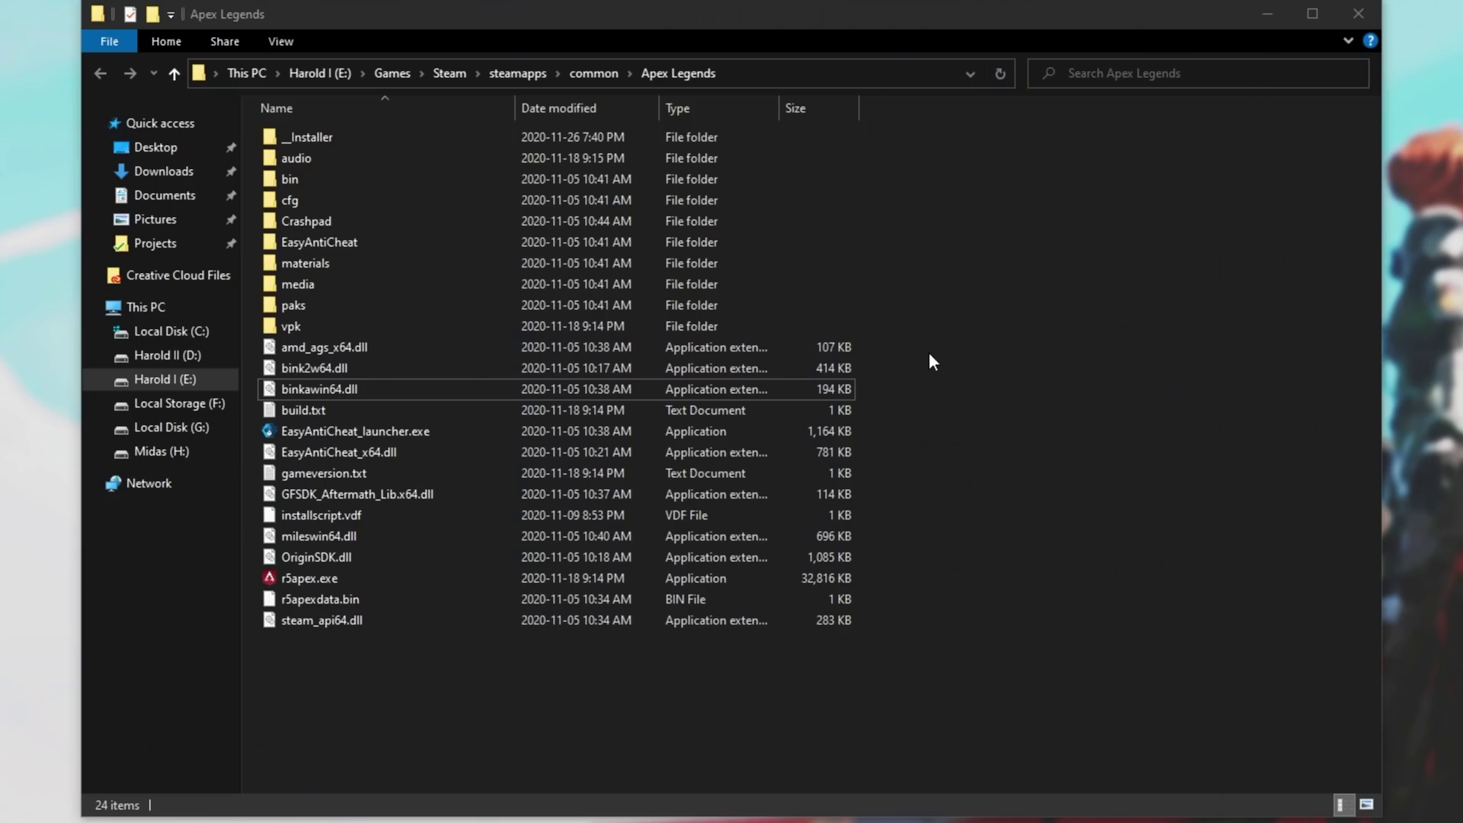
Step: Select all files in the Steam Apex Legends folder with Ctrl+A, then clear the selection
key("ctrl+a")
left_click(1058, 299)
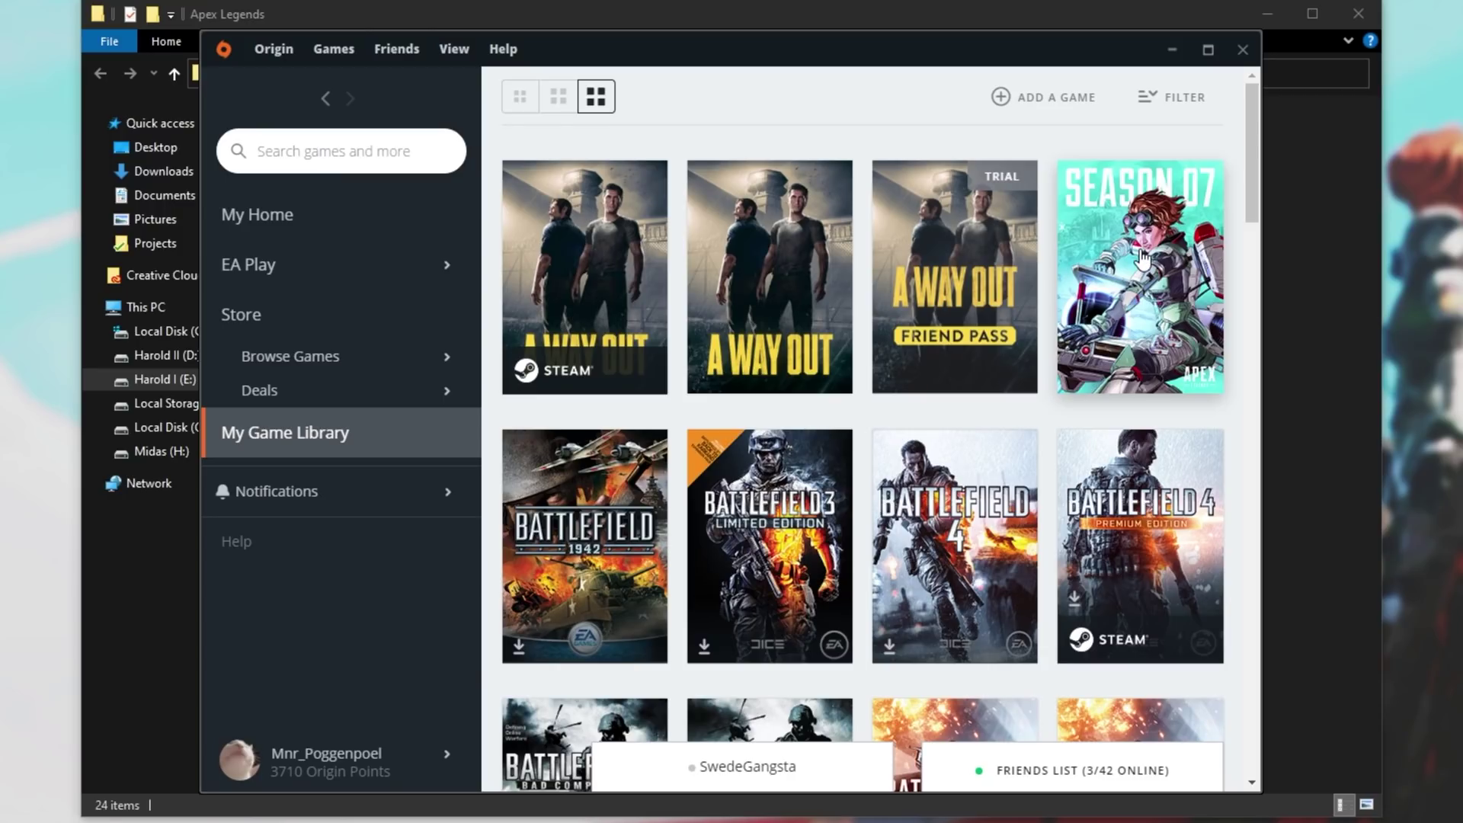
Step: Uninstall Apex Legends in Origin and open its game page, which now offers Download
right_click(1116, 259)
left_click(1005, 506)
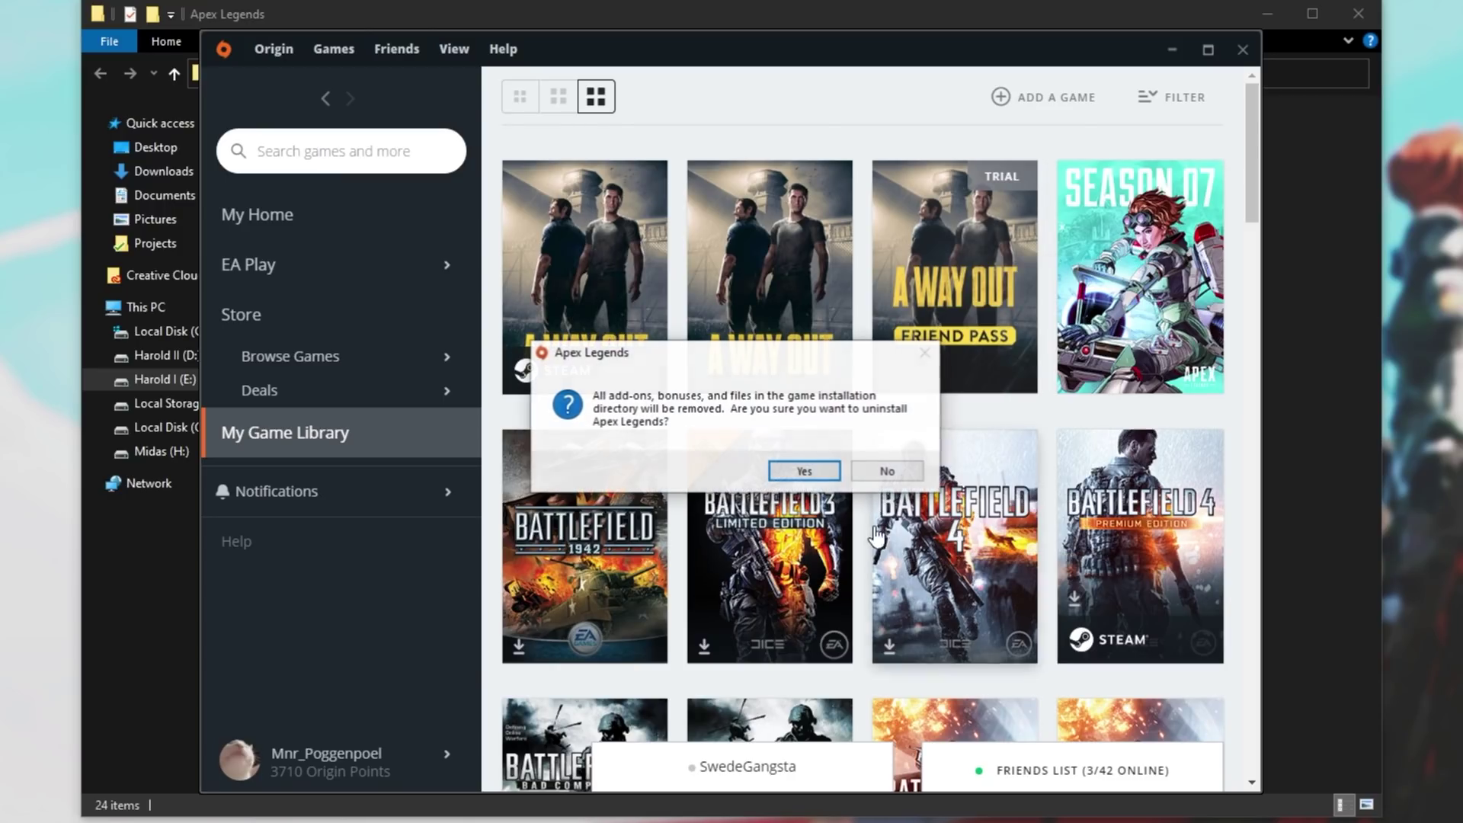
left_click(803, 471)
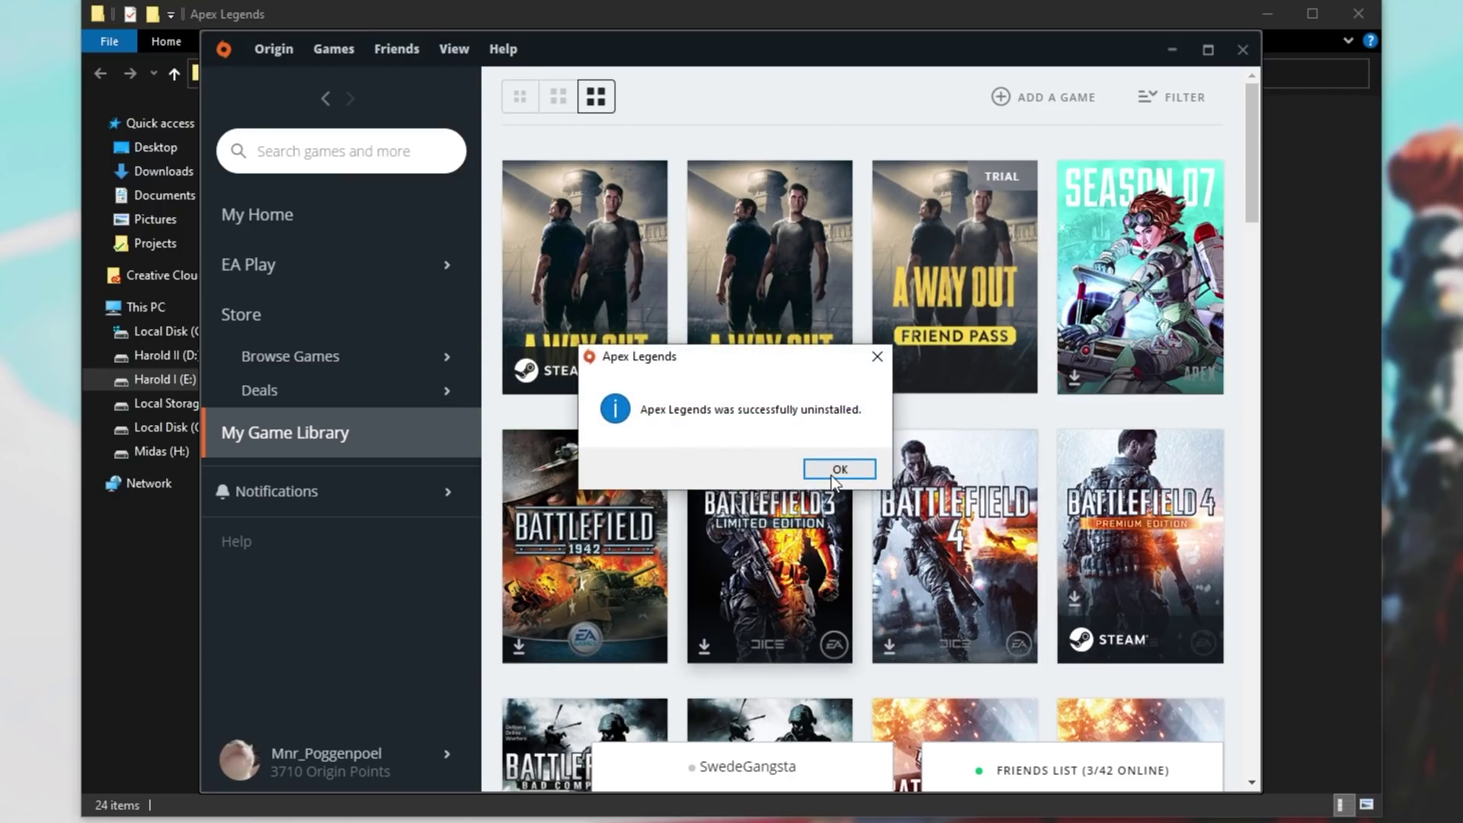
left_click(838, 470)
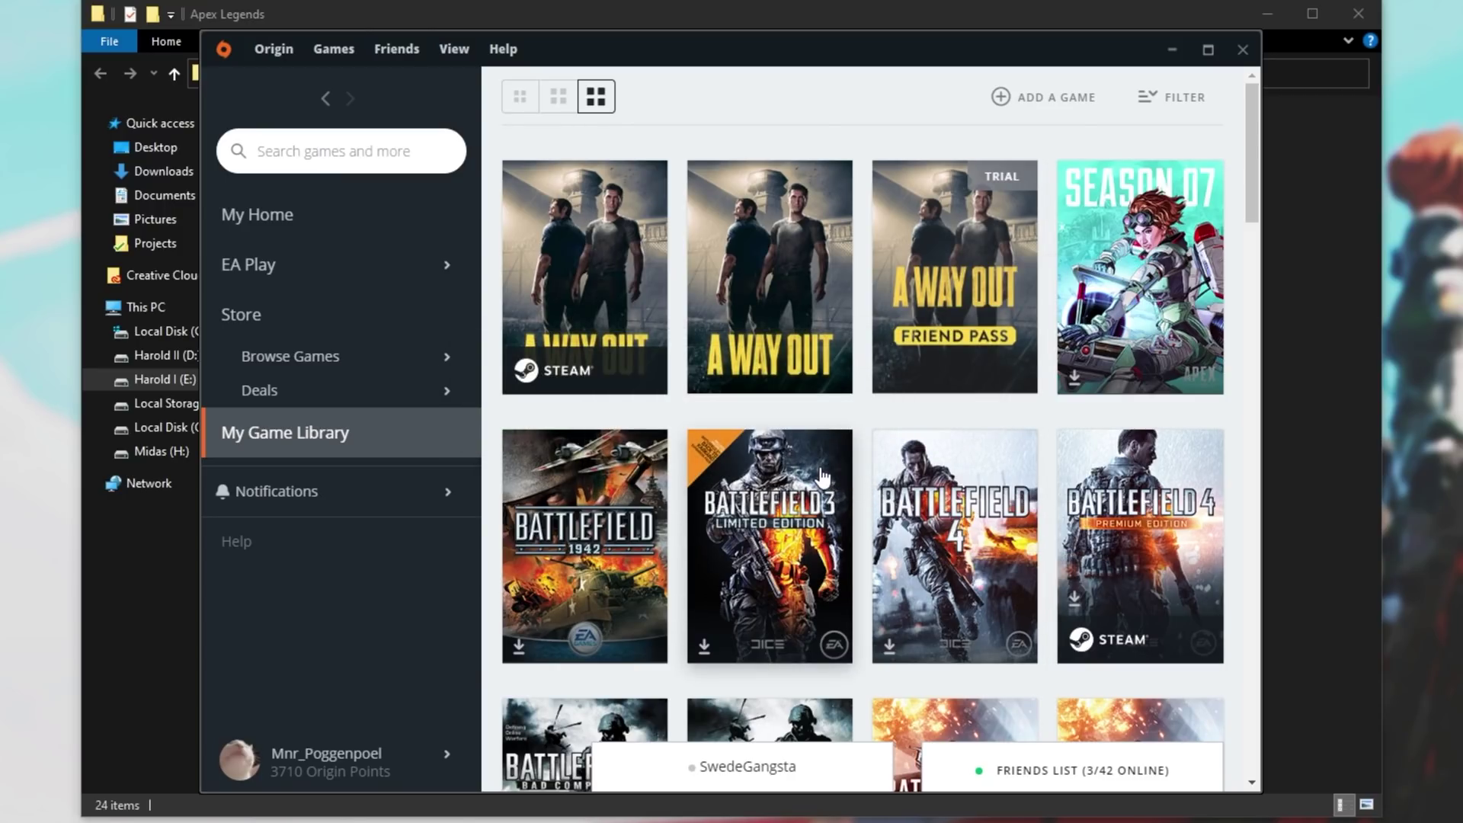
left_click(1173, 267)
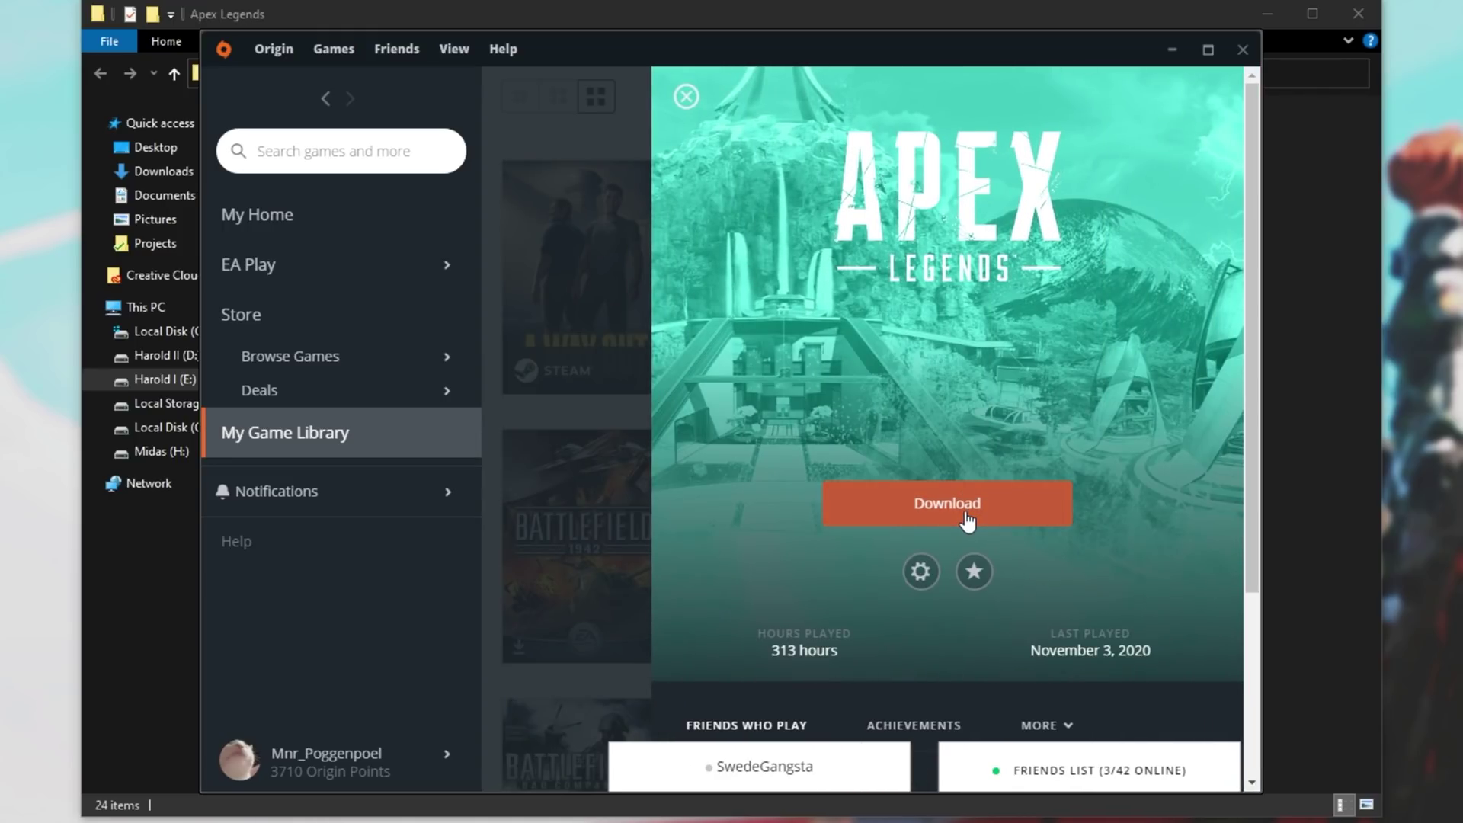
Step: Move up to the Games folder and create a new folder named Origin there
left_click_drag(816, 50, 1276, 50)
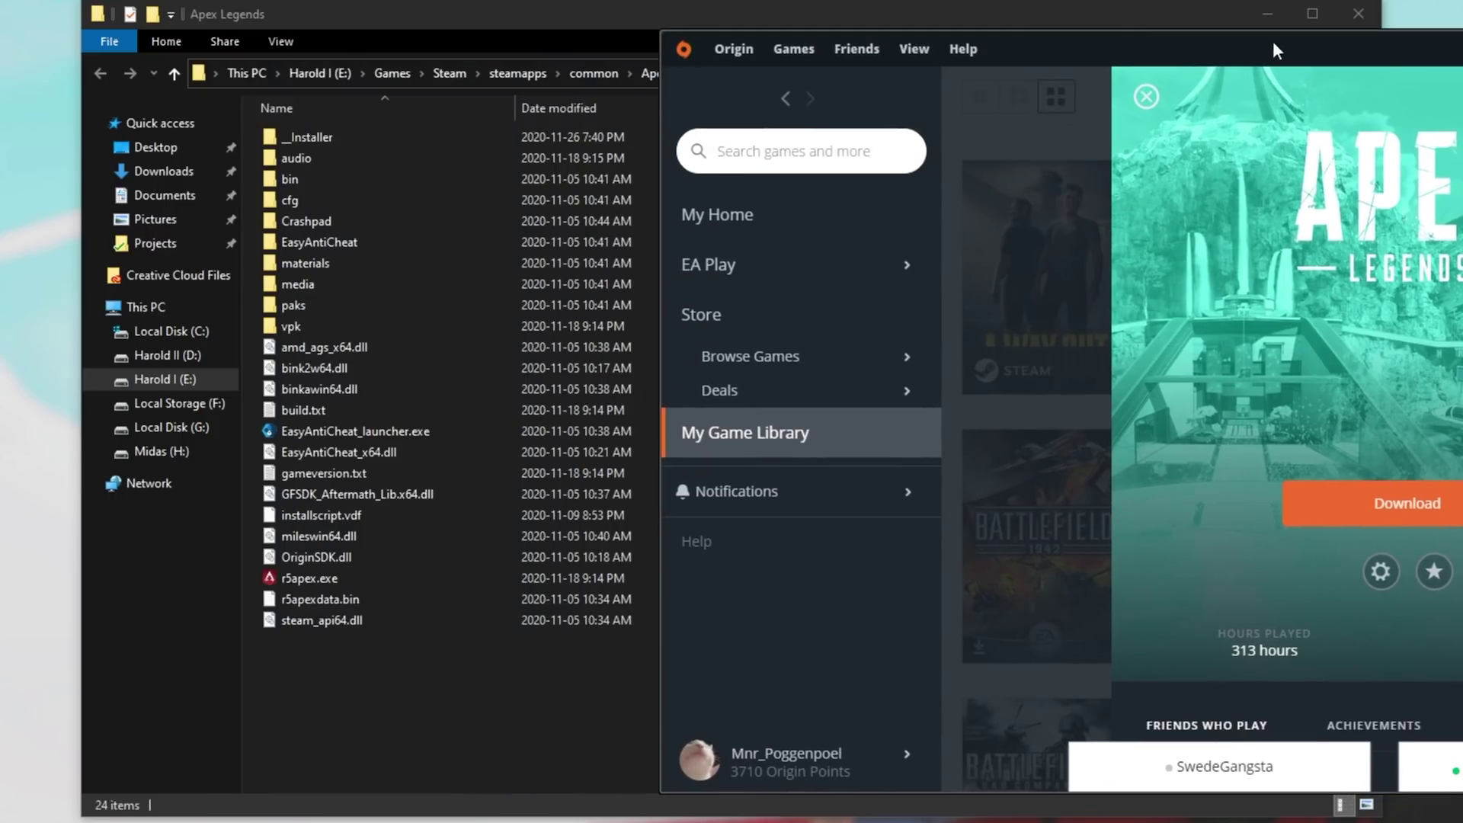
left_click(505, 98)
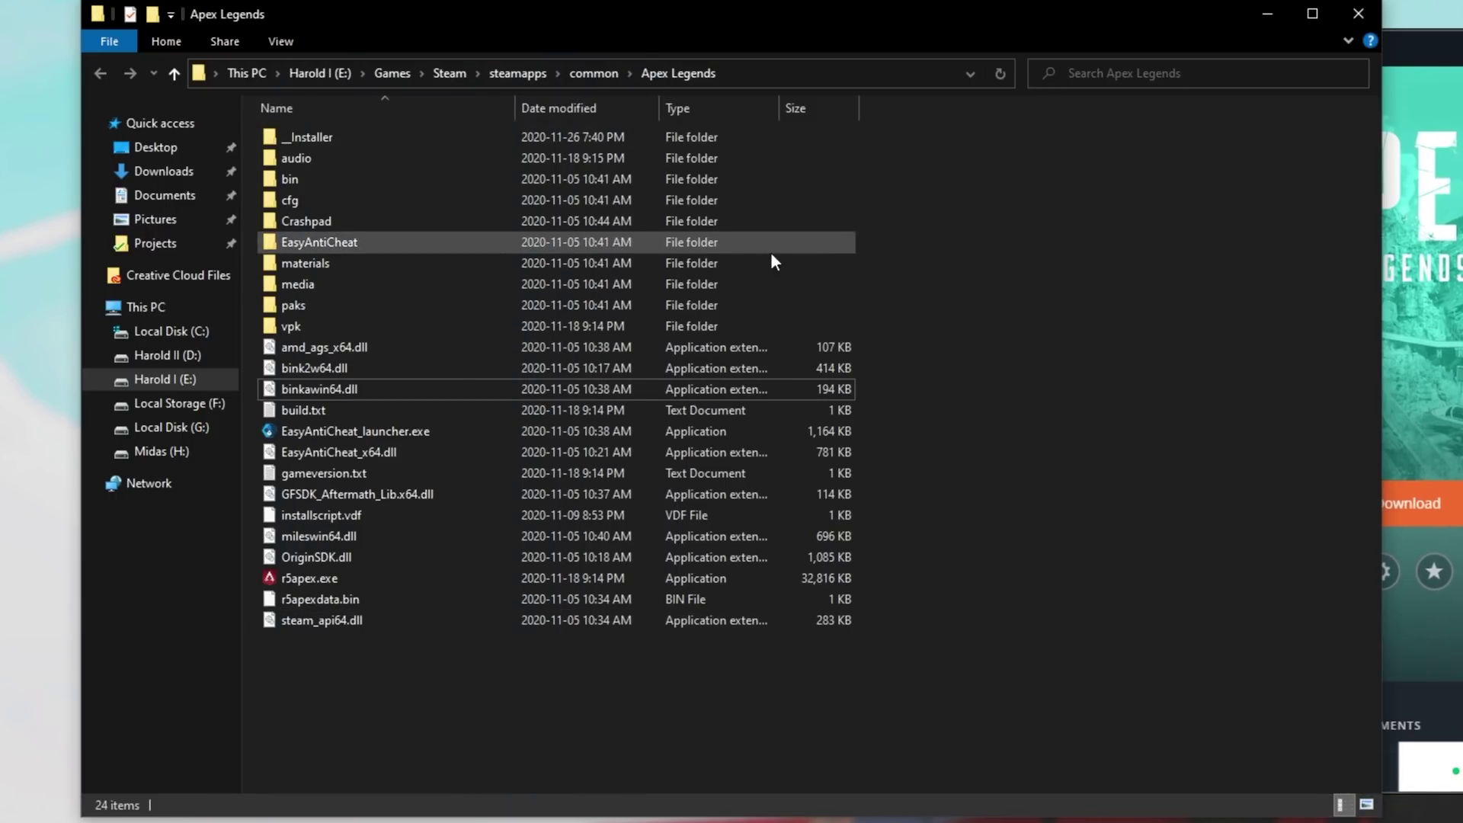
left_click(605, 74)
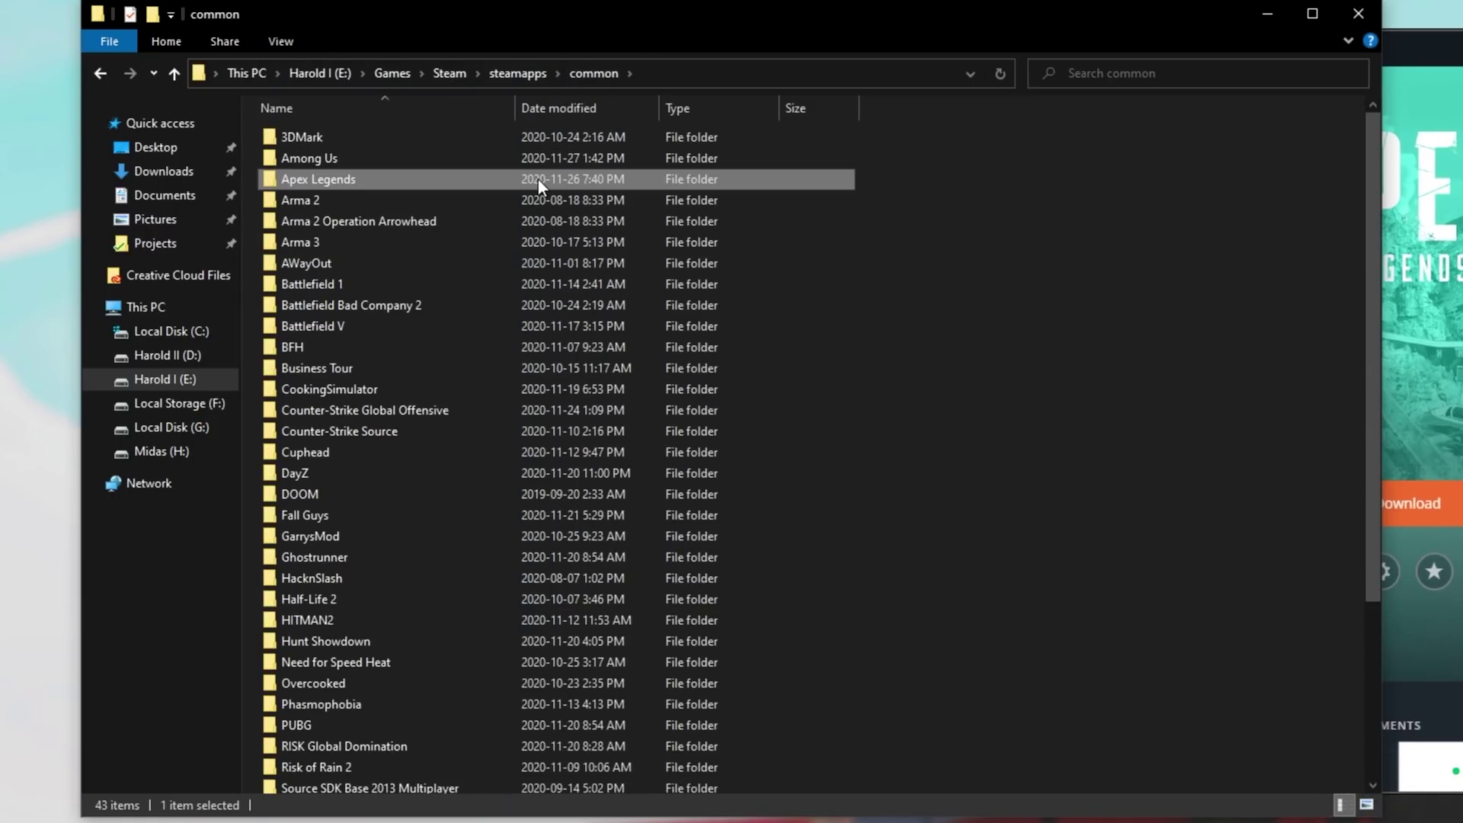
left_click(391, 73)
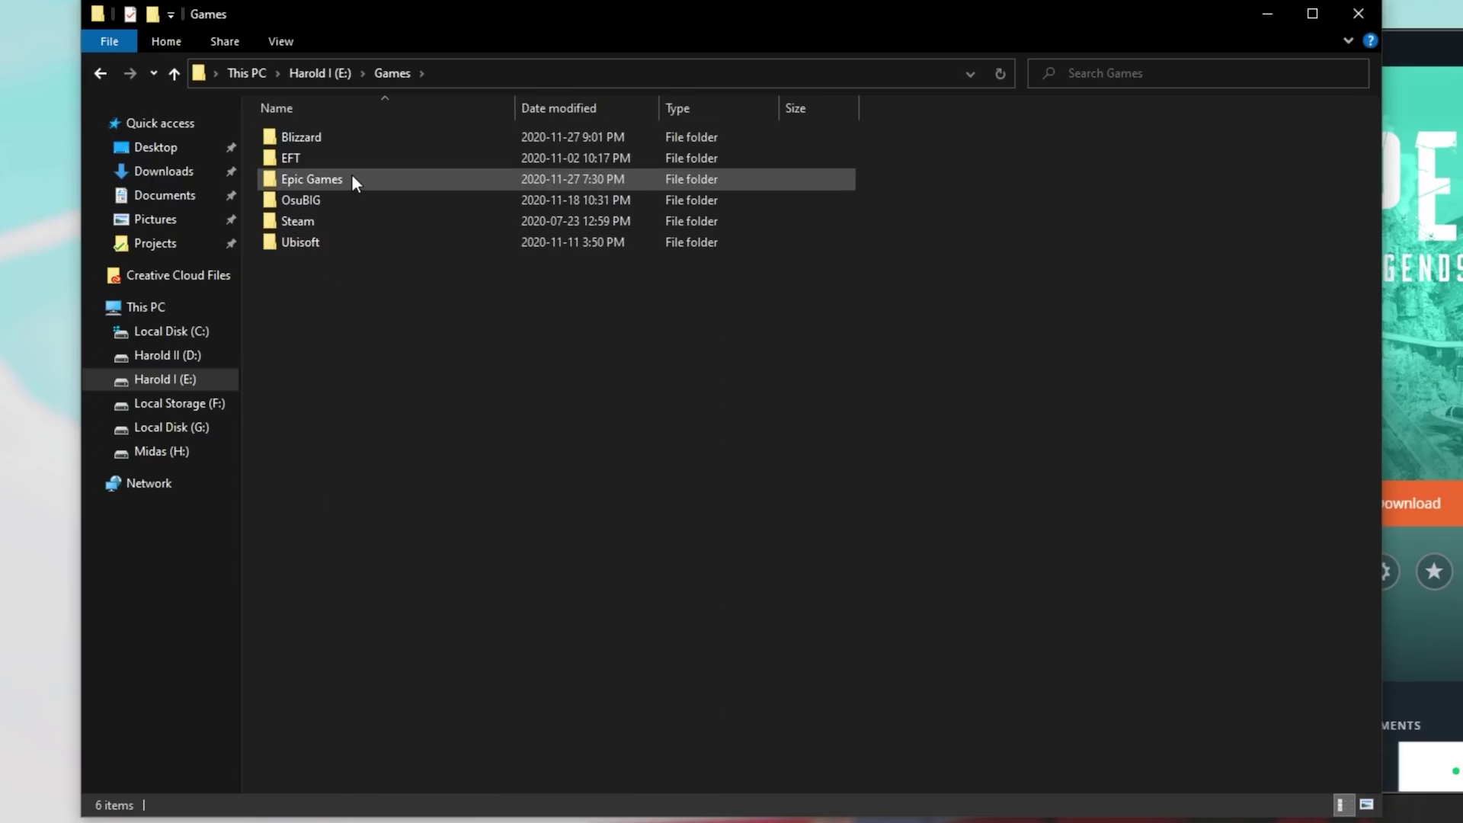
key("ctrl+shift+n")
type("Origin")
key("Return")
key("Return")
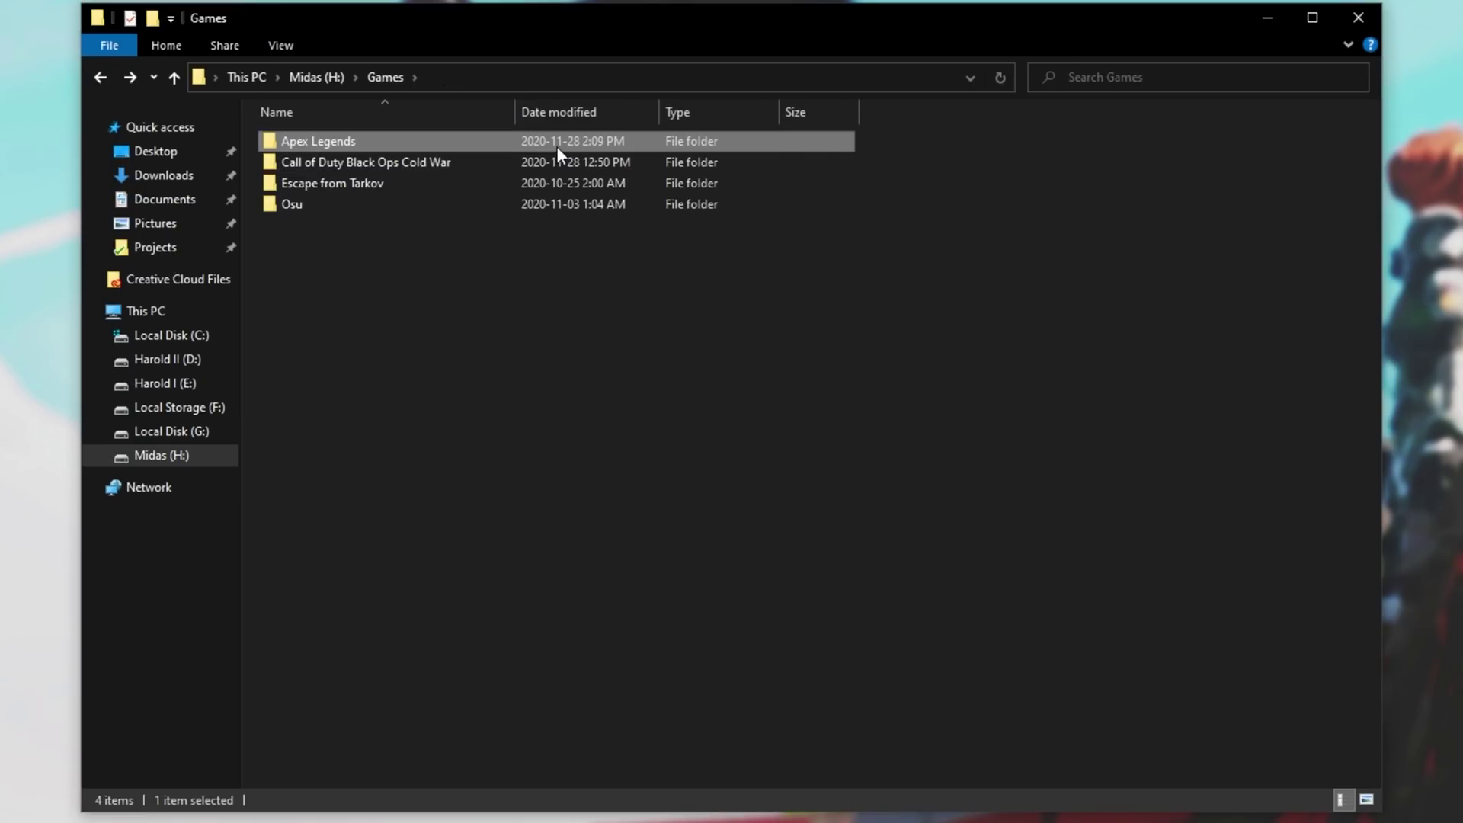
Step: Permanently delete __Installer, Crashpad, EasyAntiCheat, installscript.vdf, r5apex.exe and r5apexdata.bin from H:\Games\Apex Legends
double_click(556, 145)
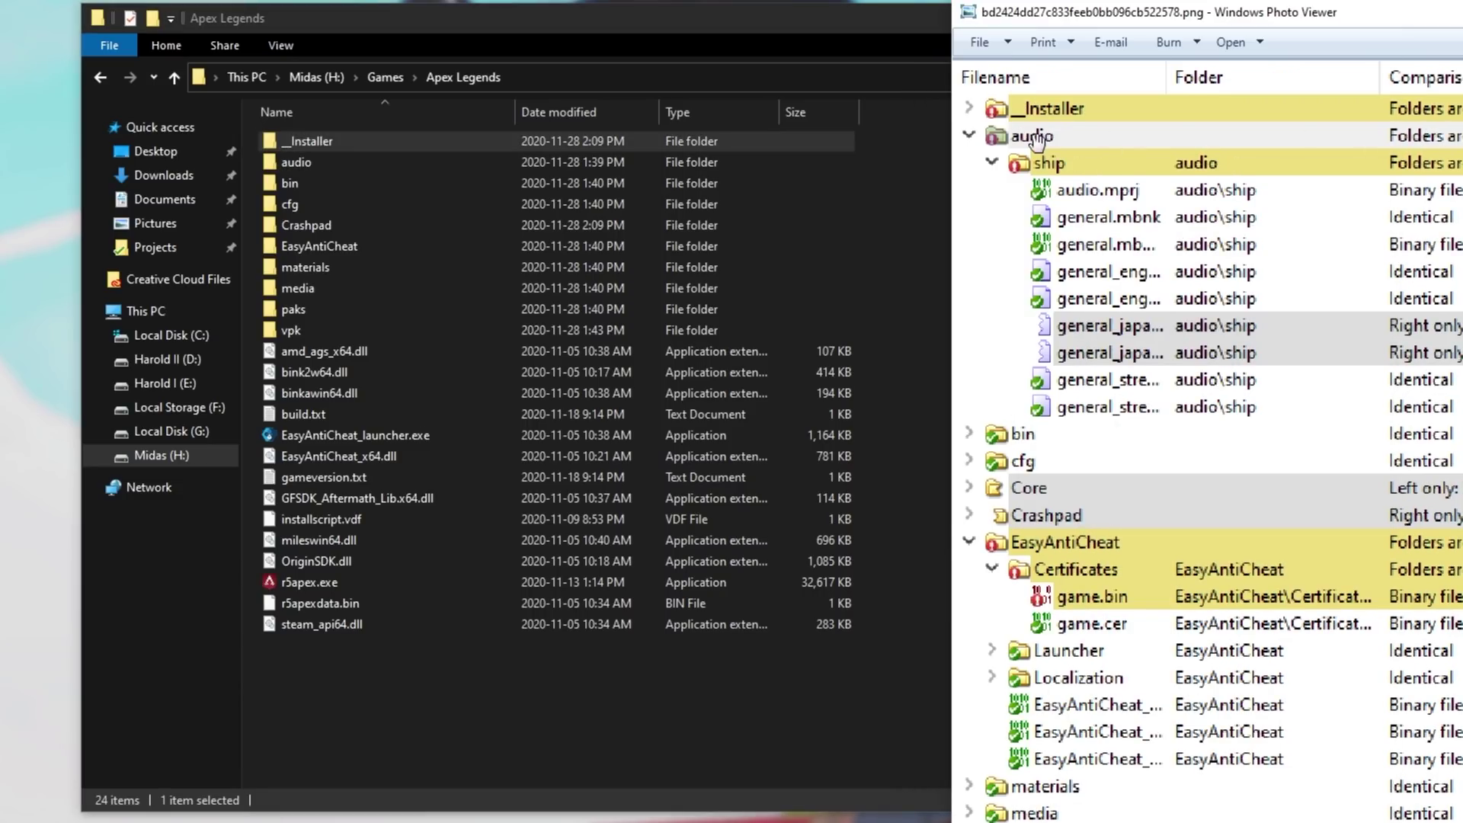
left_click(309, 227)
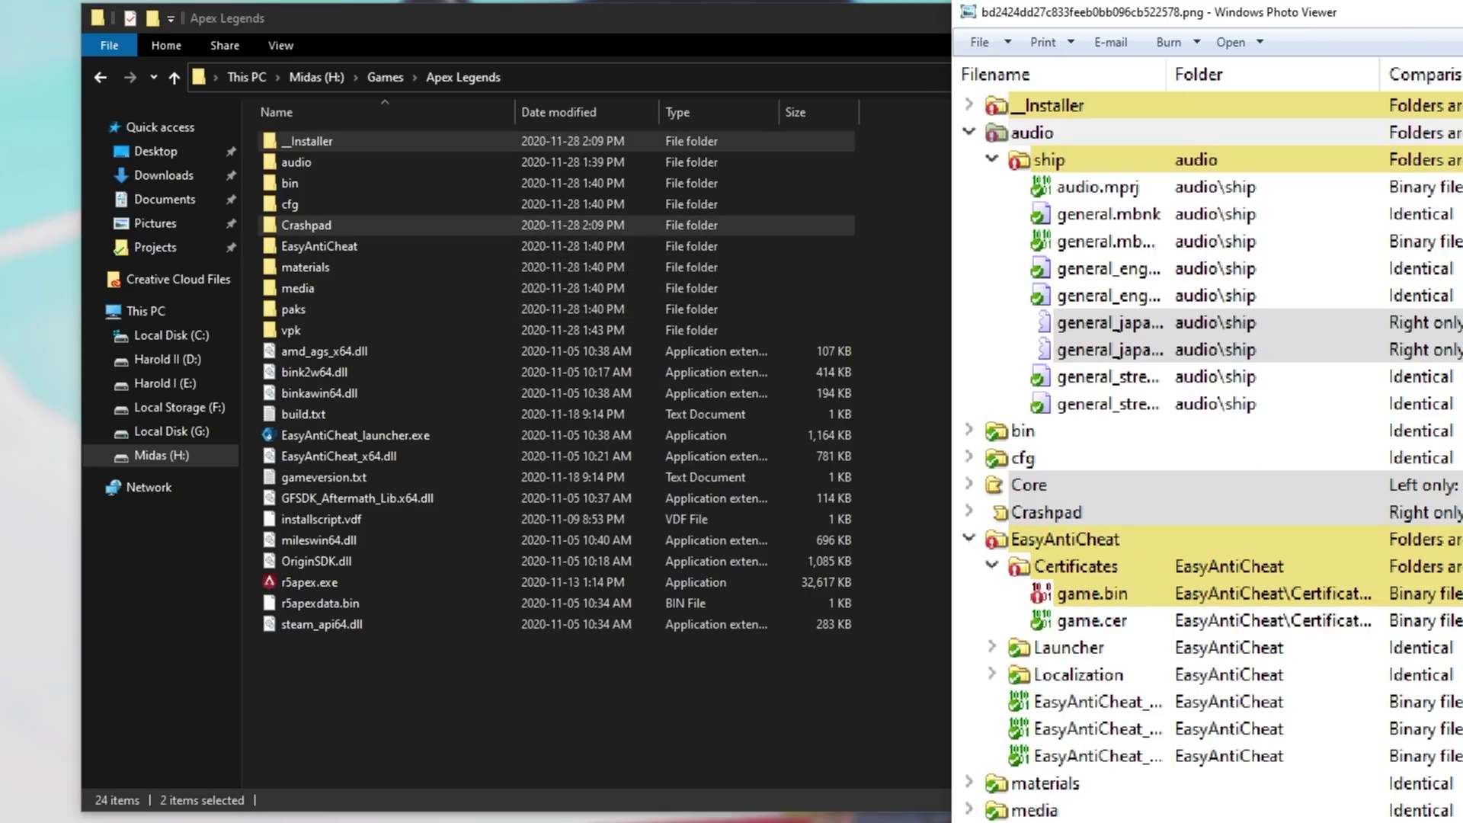
left_click(414, 250, "ctrl")
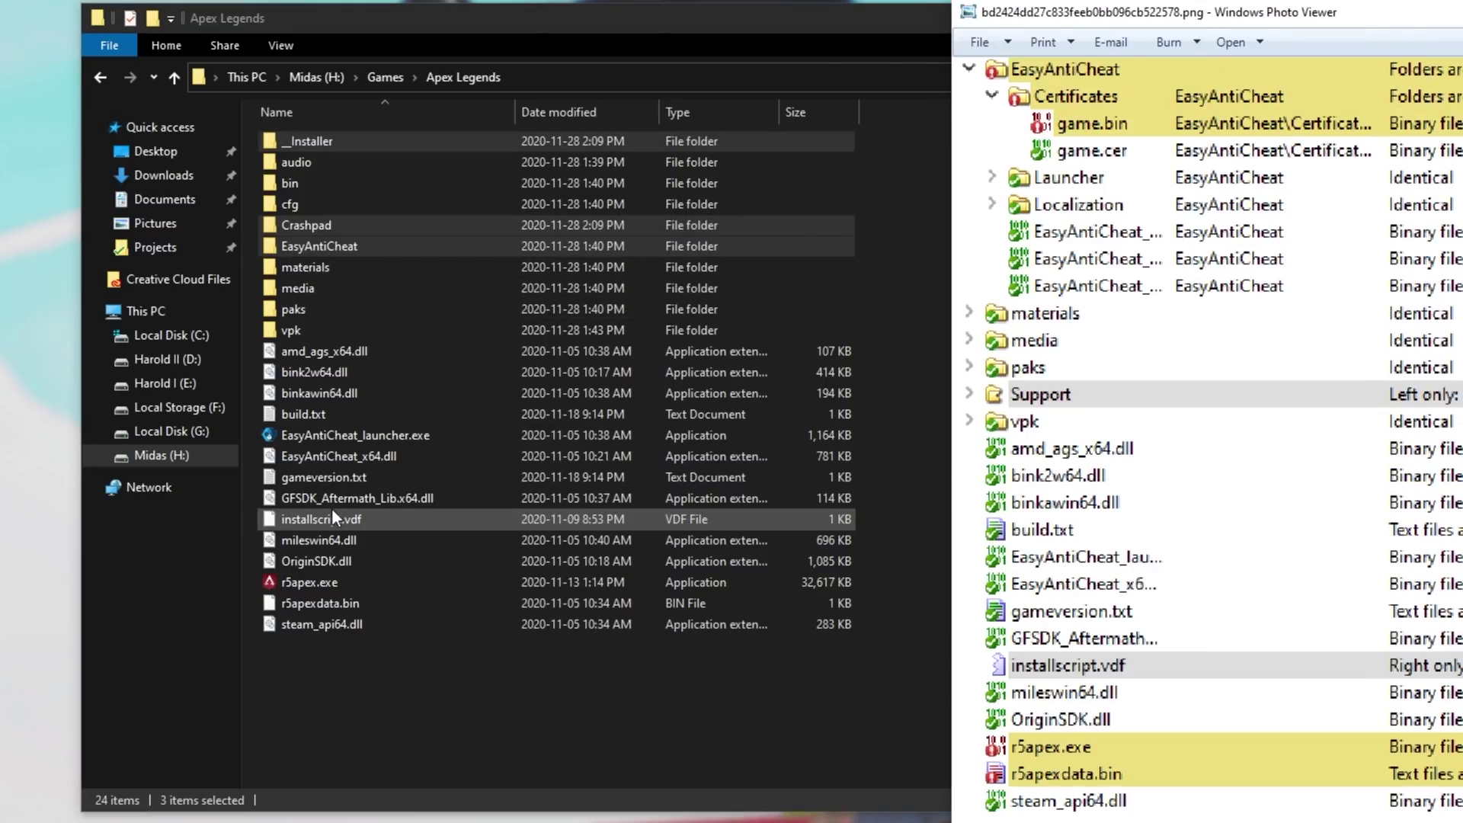
left_click(336, 519, "ctrl")
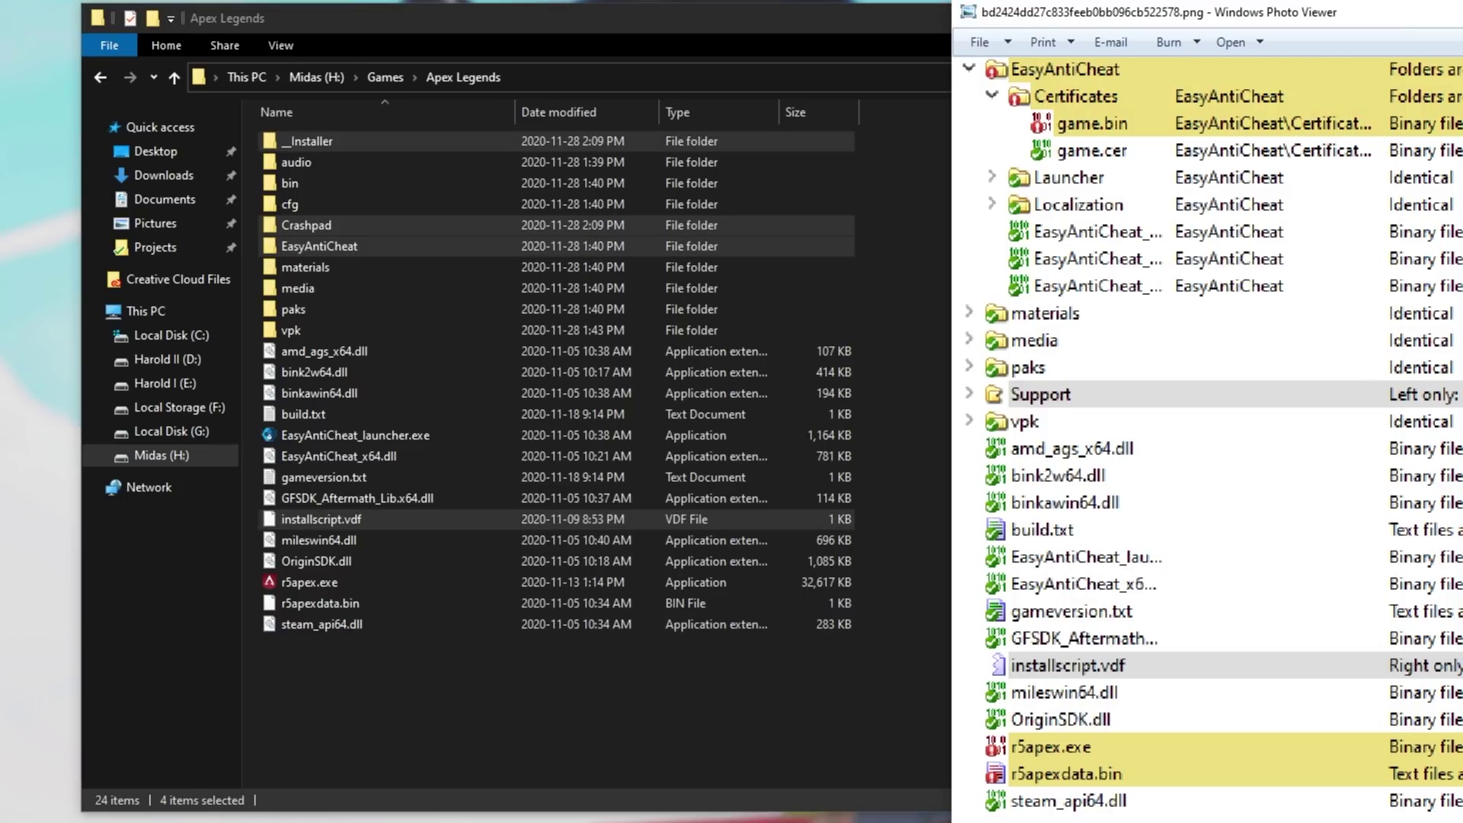
left_click(332, 580, "ctrl")
left_click(377, 607, "ctrl")
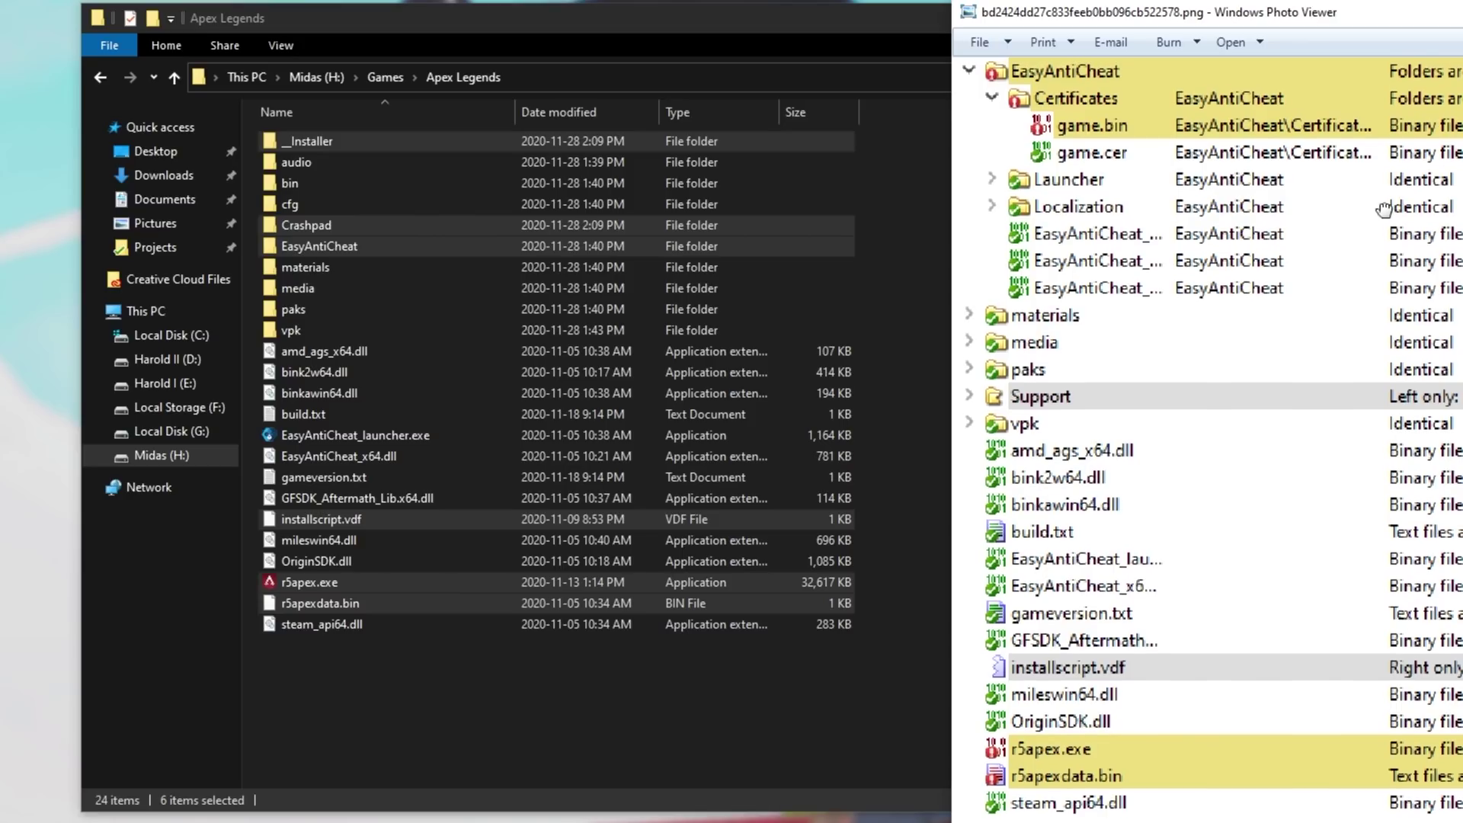
scroll(1332, 294, "up", 5)
left_click(728, 26)
key("shift+Delete")
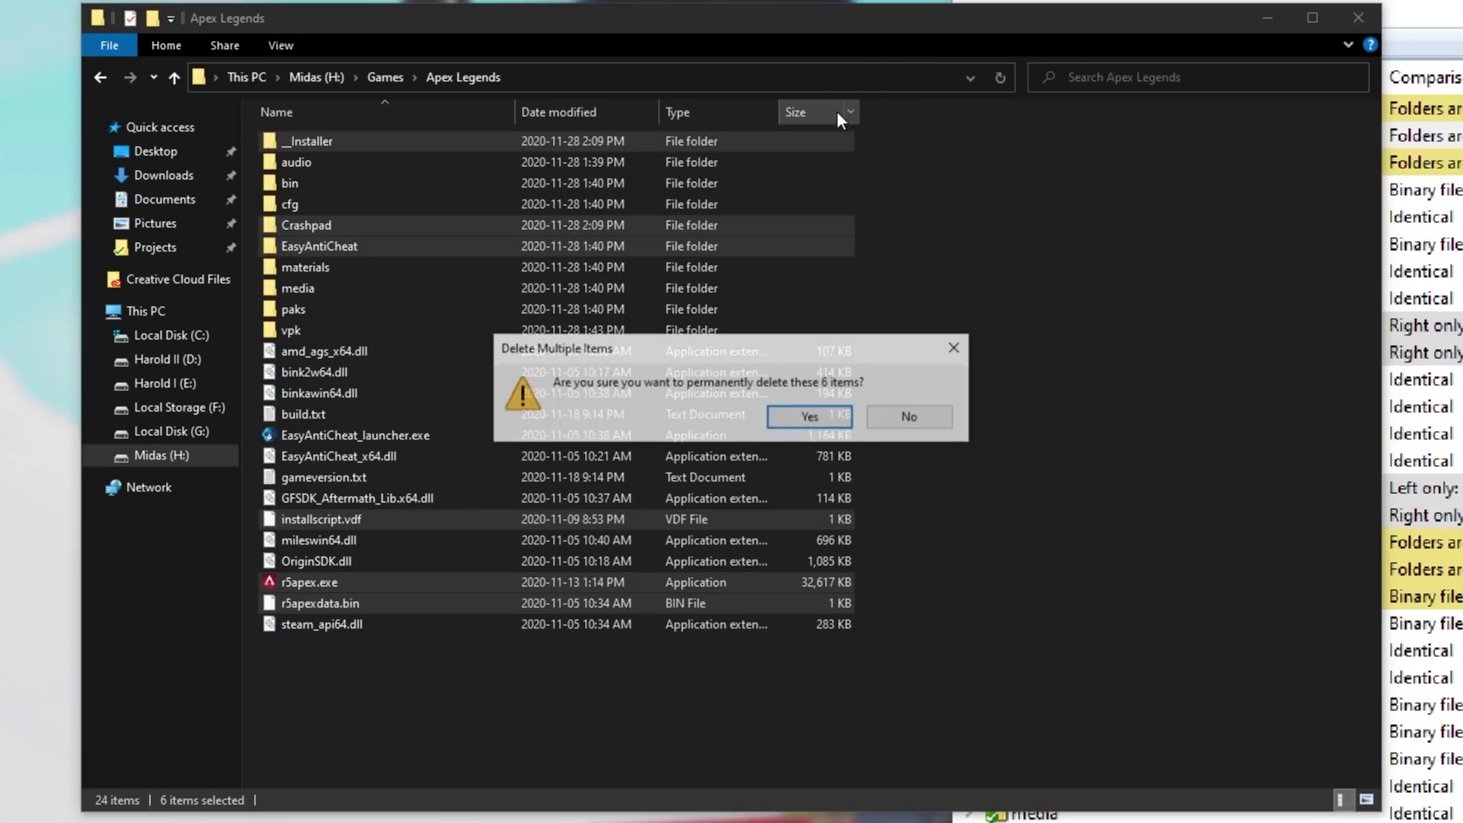
key("Return")
Step: Launch Origin and begin downloading Apex Legends with English US as the language
key("super")
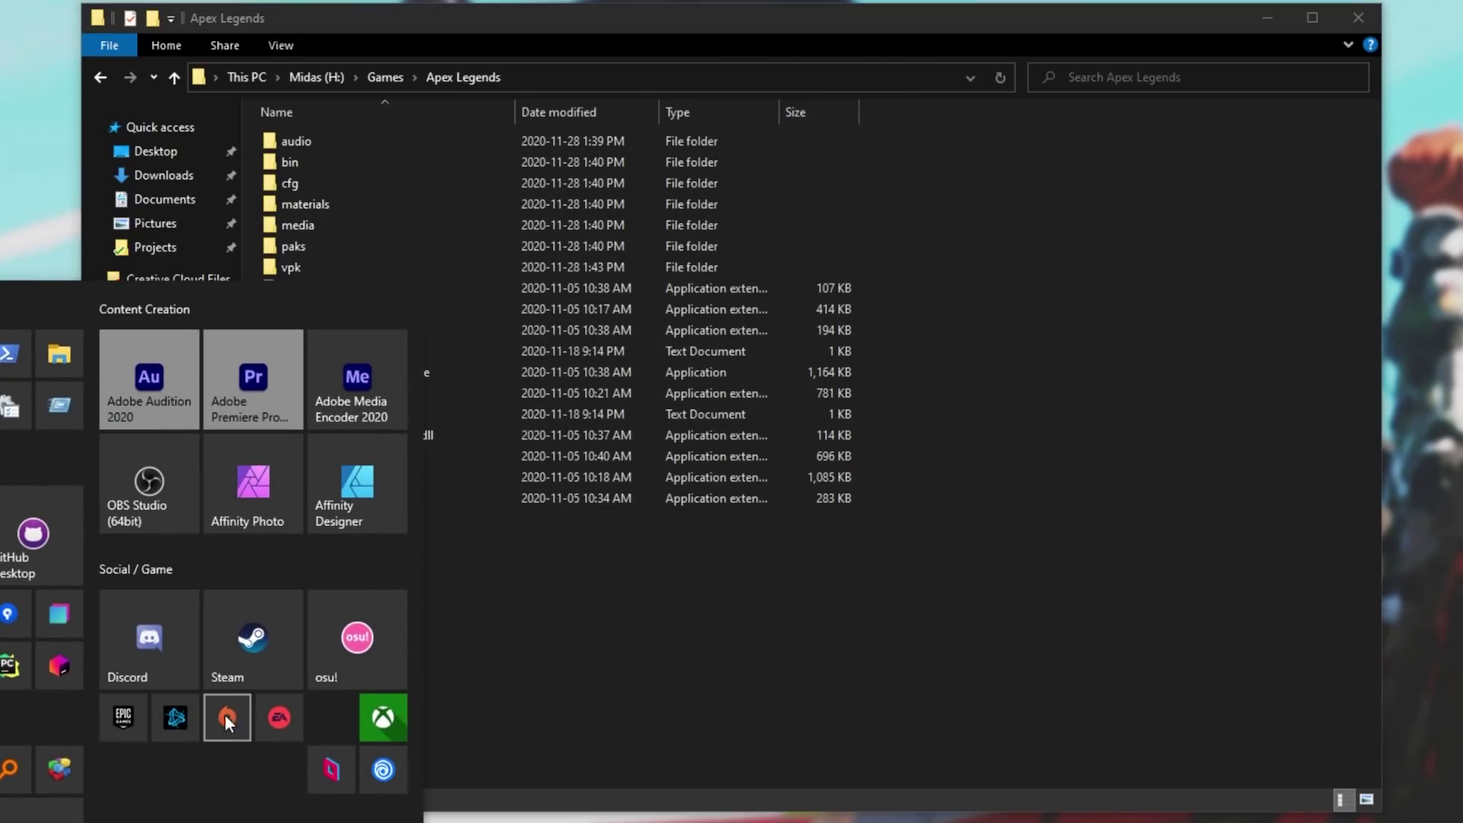
left_click(227, 727)
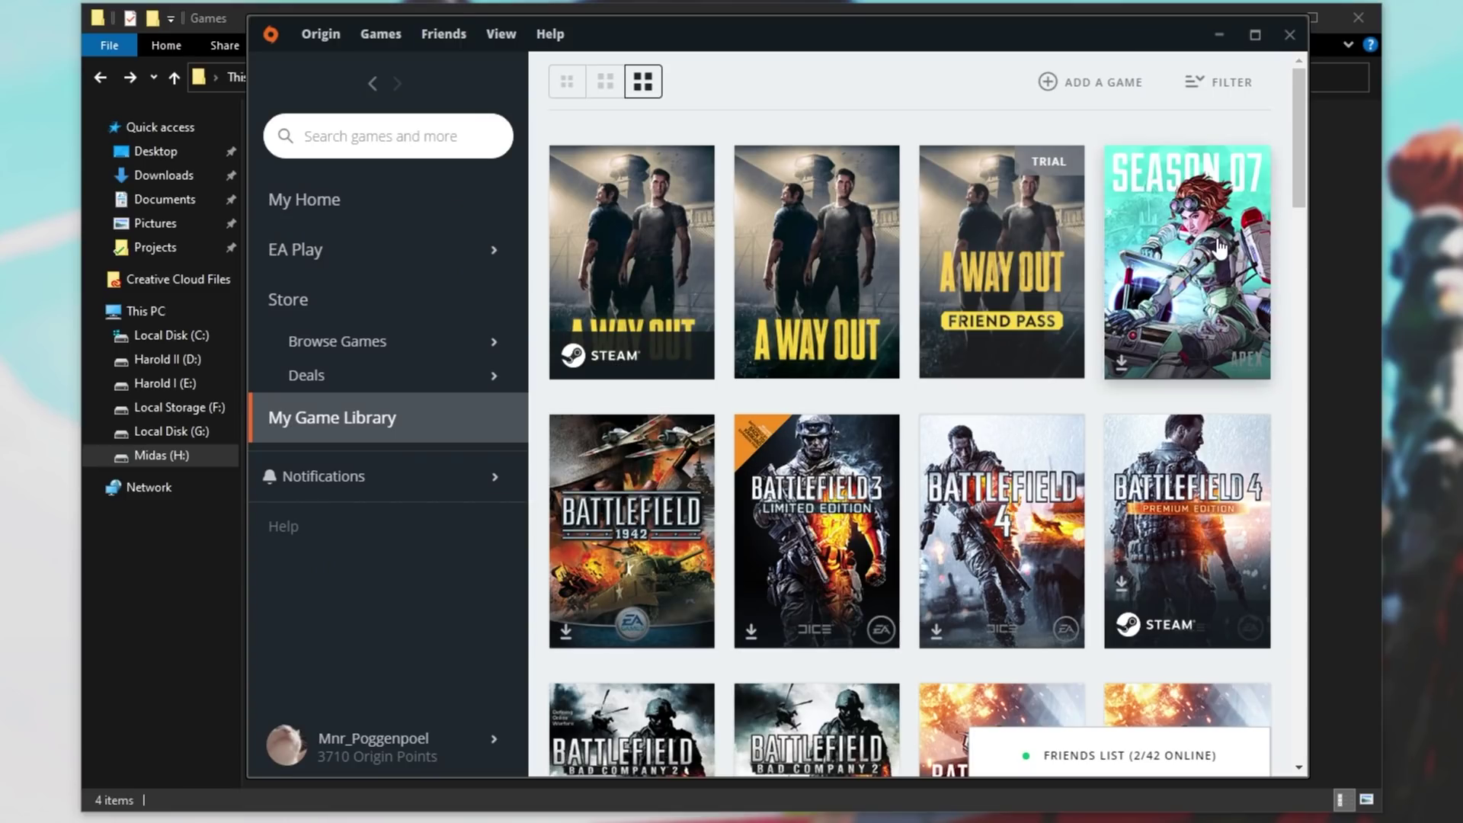
left_click(1219, 249)
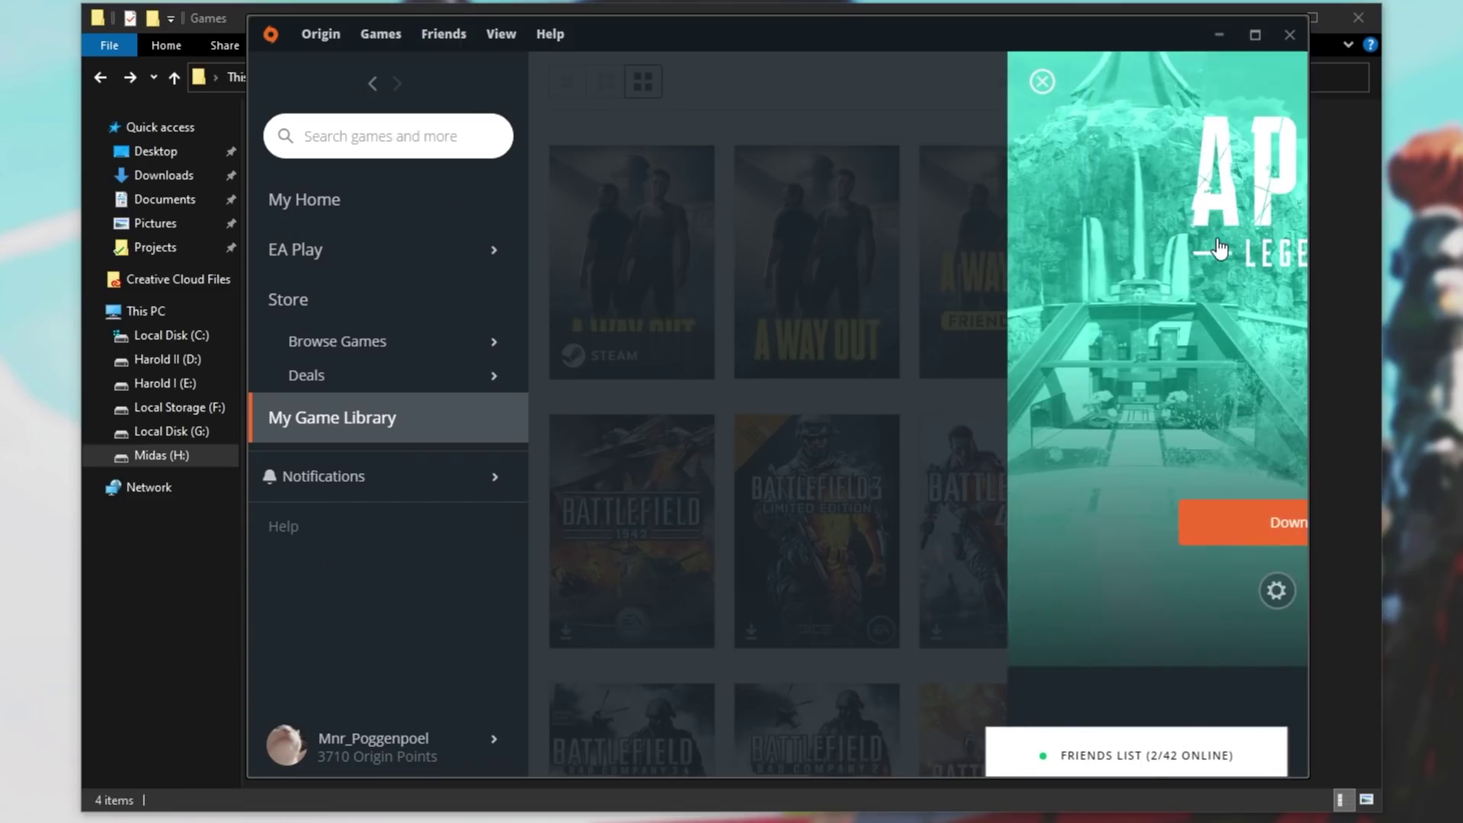
left_click(995, 505)
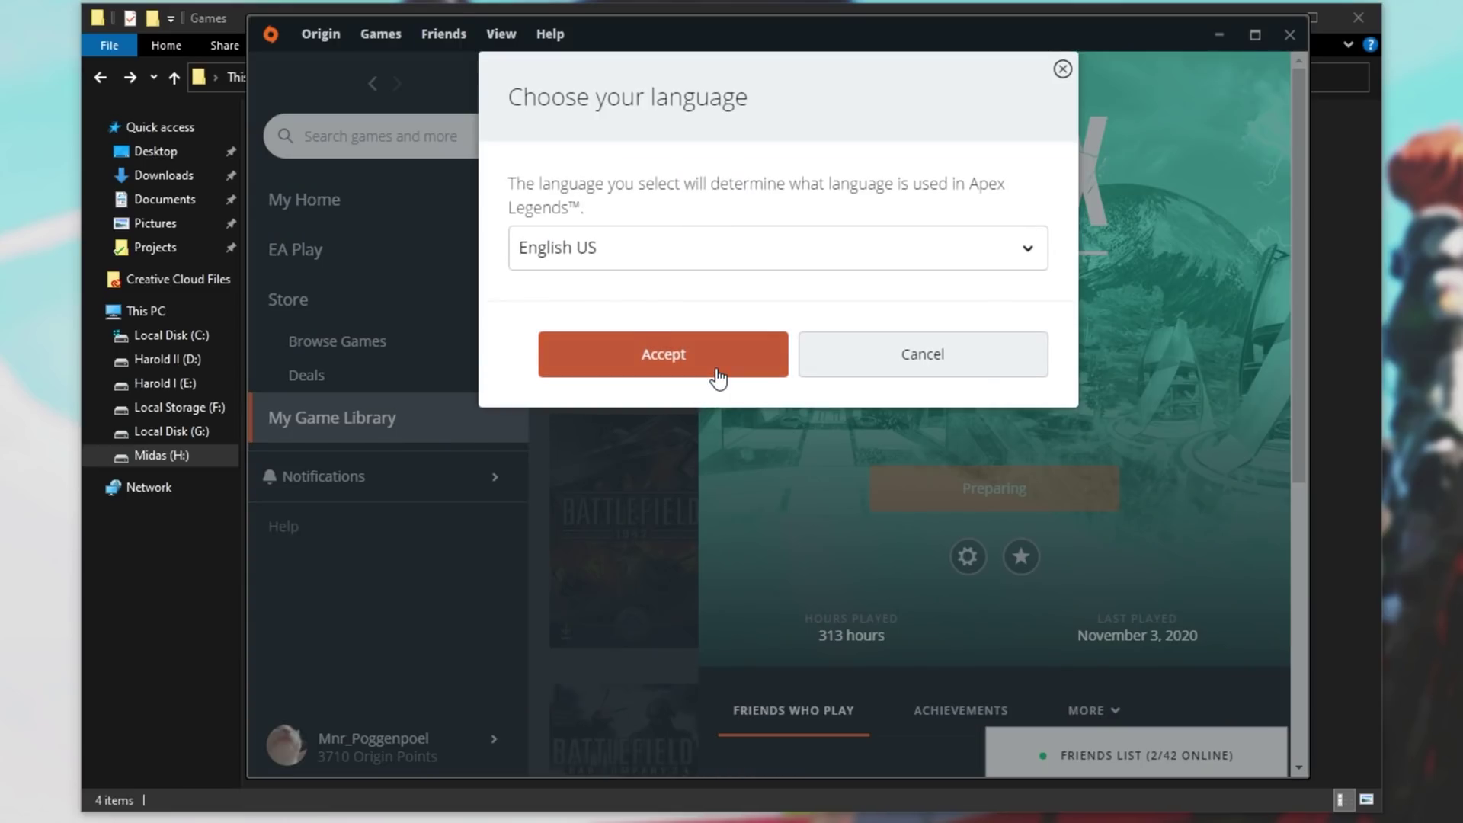
left_click(716, 369)
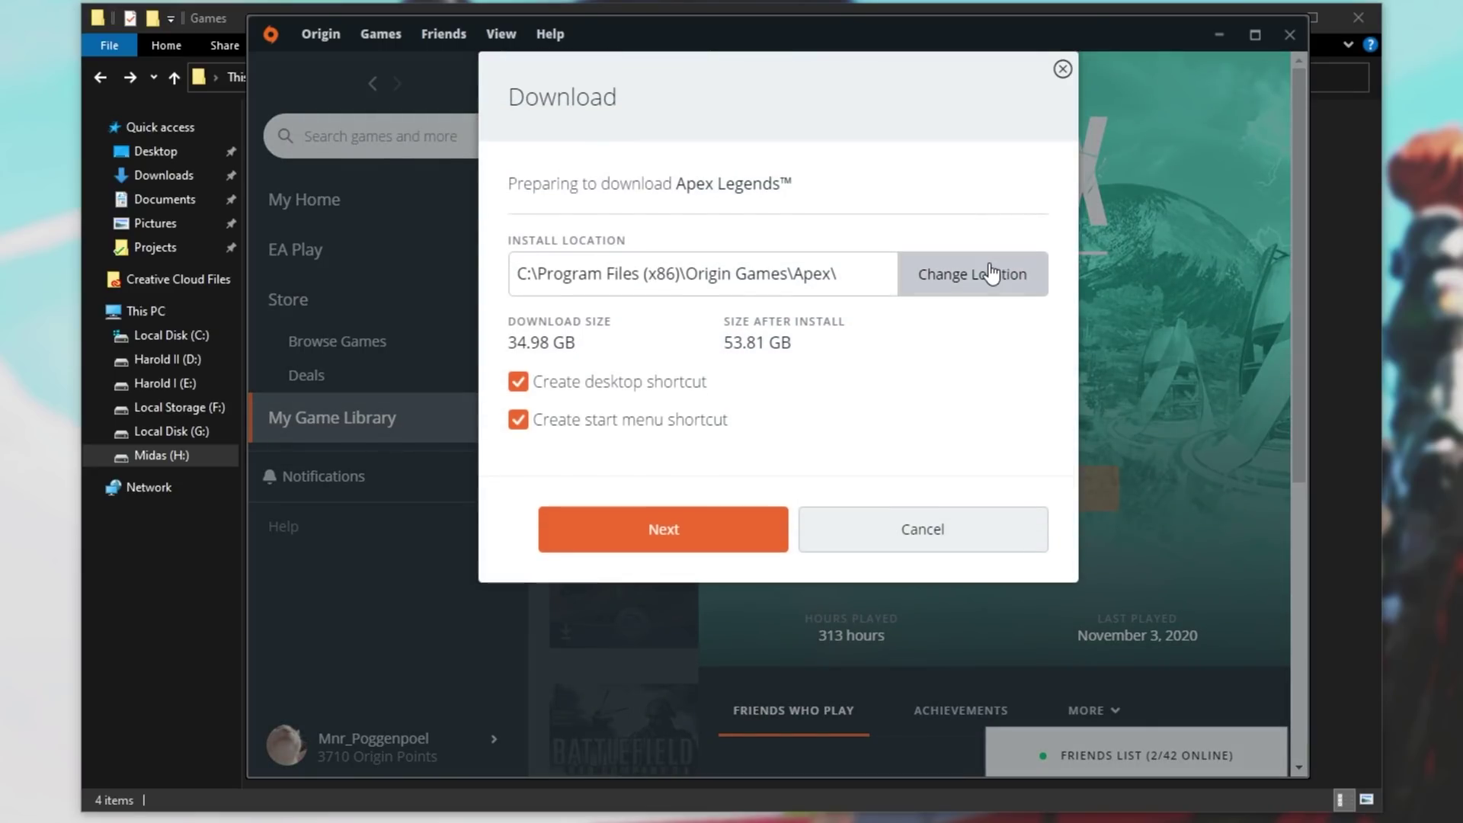
Step: Set the install location to H:\Games, accept the licence agreements and start the download
left_click(989, 273)
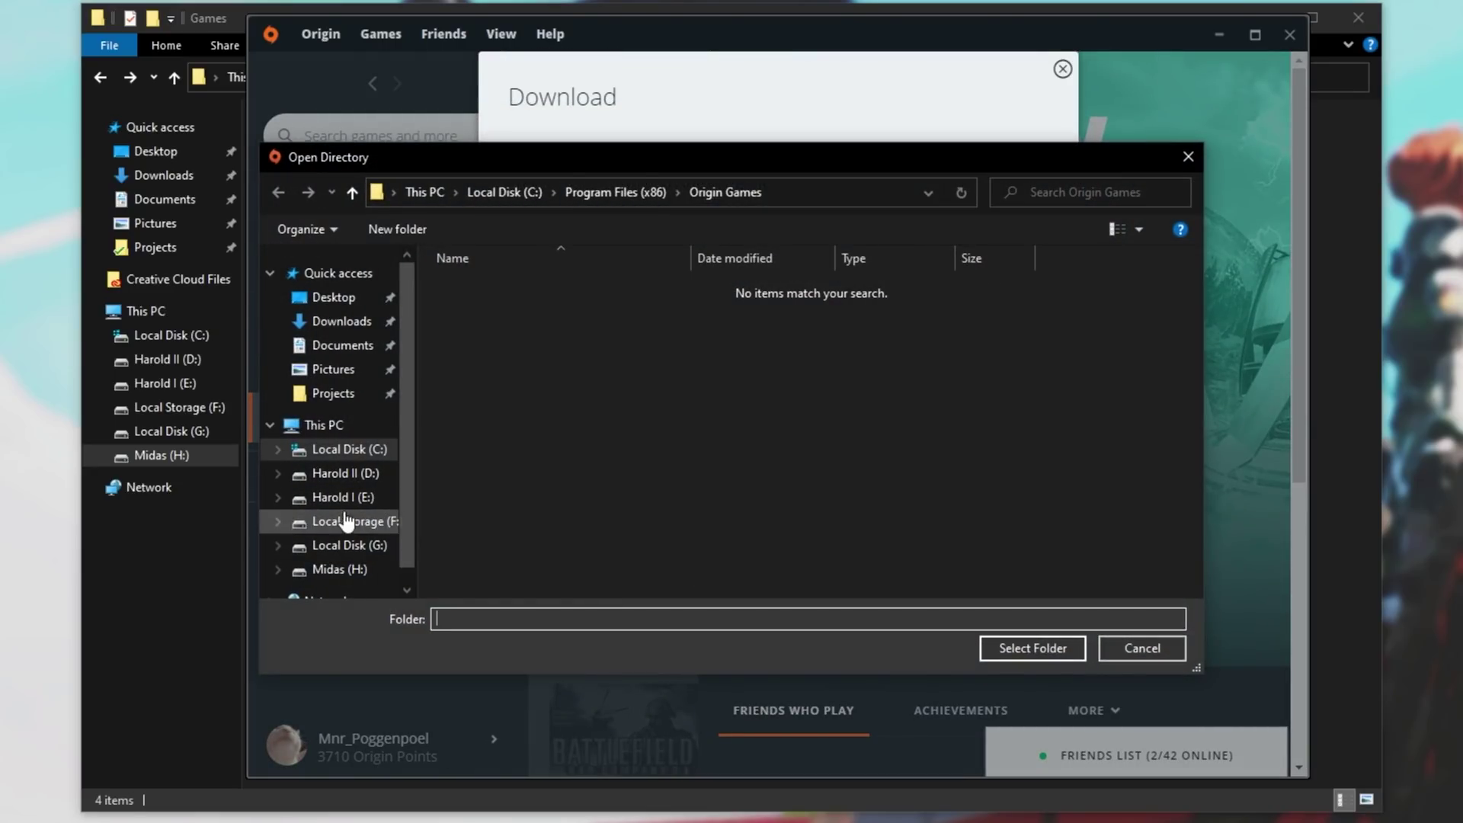
left_click(339, 569)
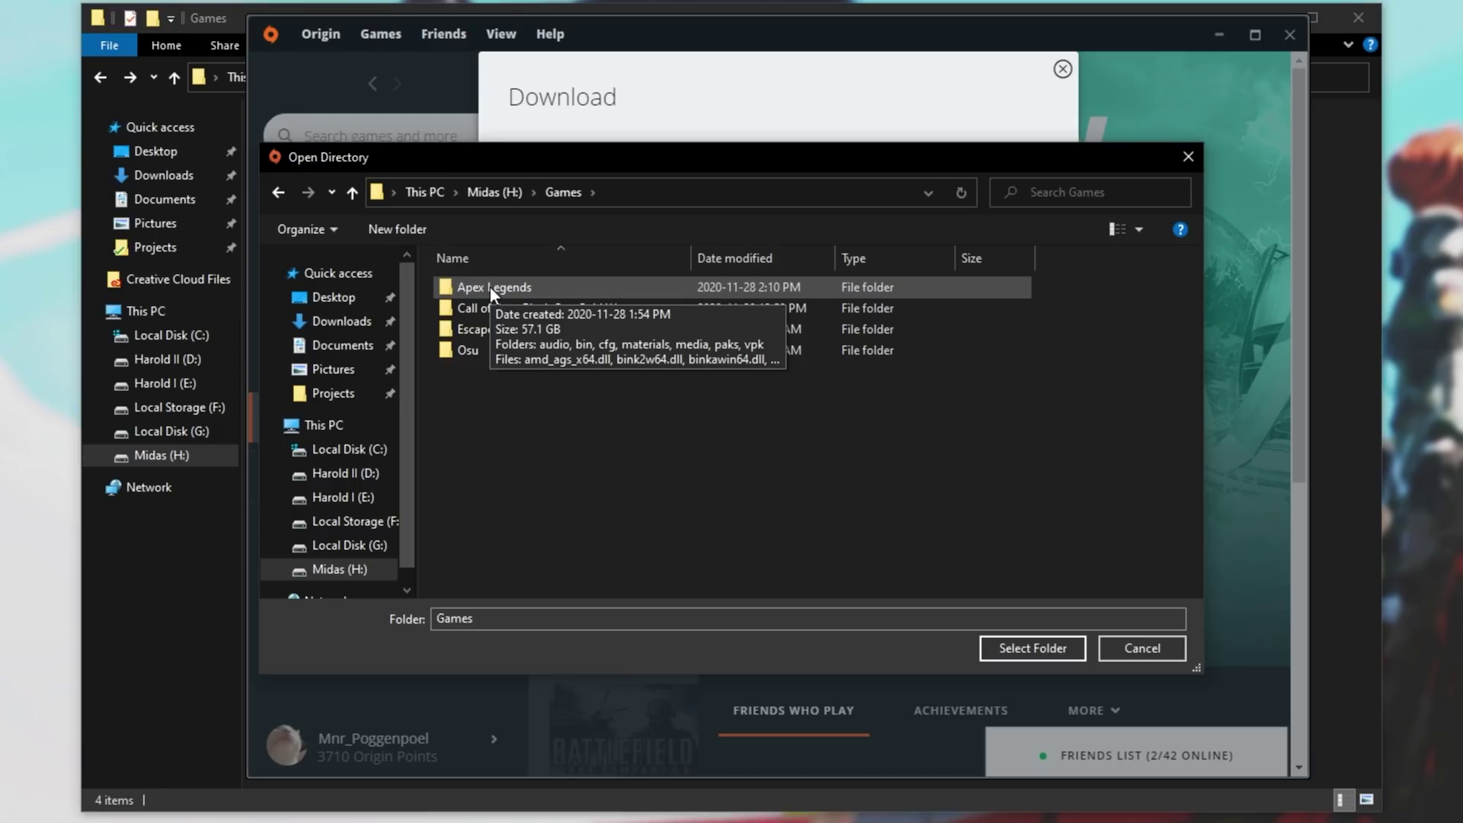
left_click(1015, 641)
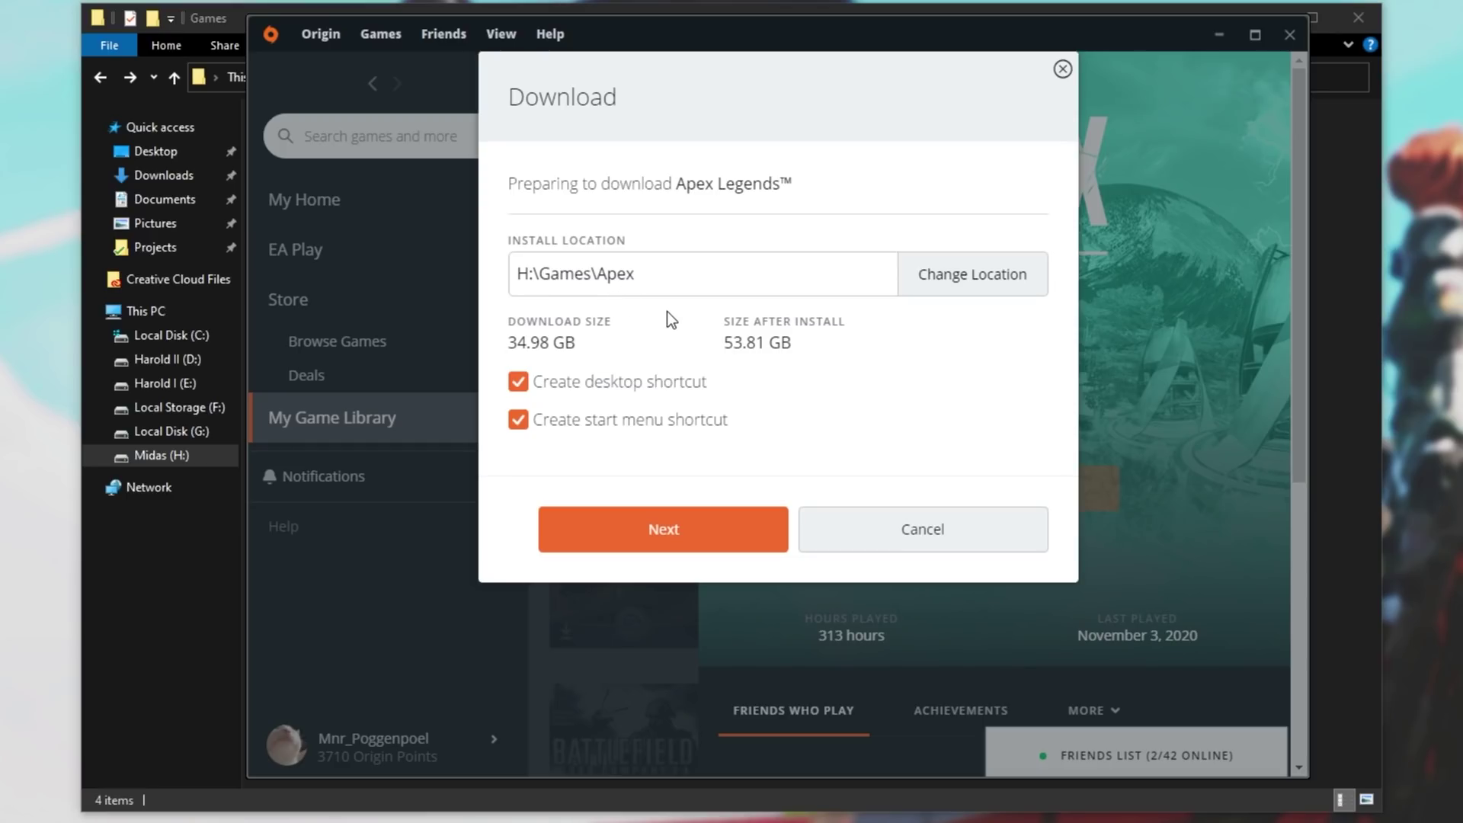
left_click(687, 543)
left_click(659, 467)
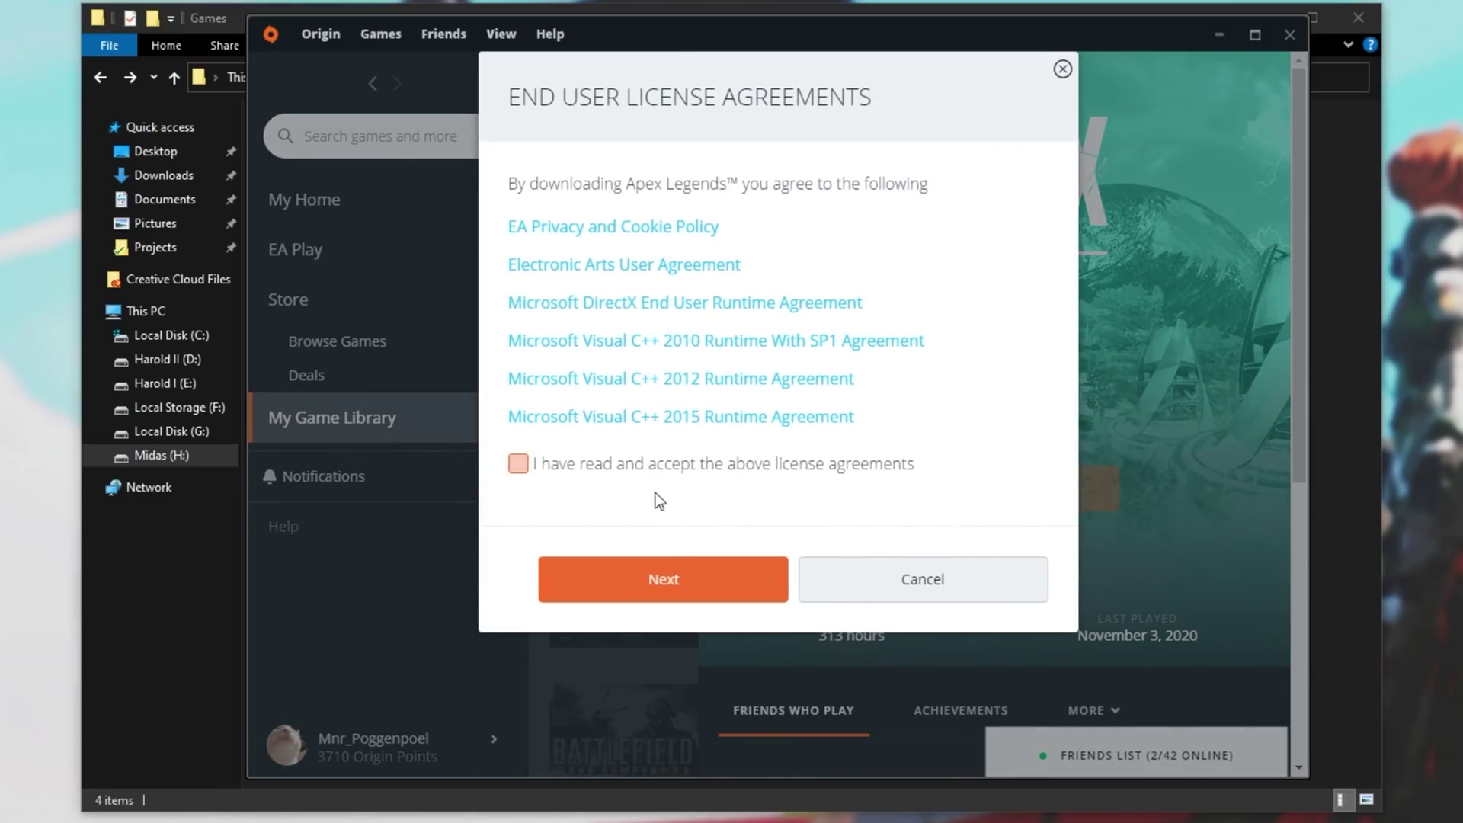
left_click(663, 579)
left_click(392, 602)
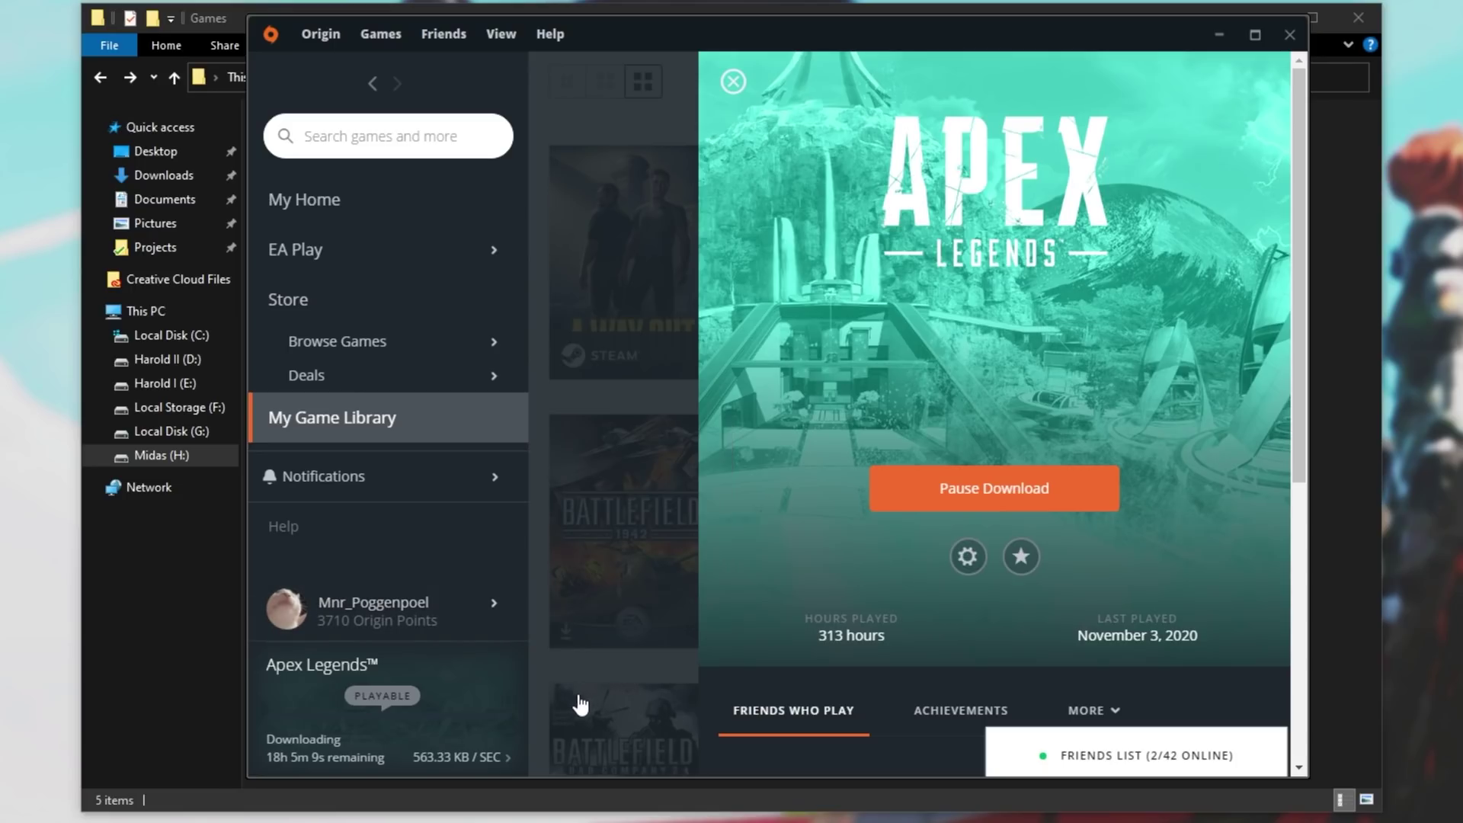
left_click(336, 46)
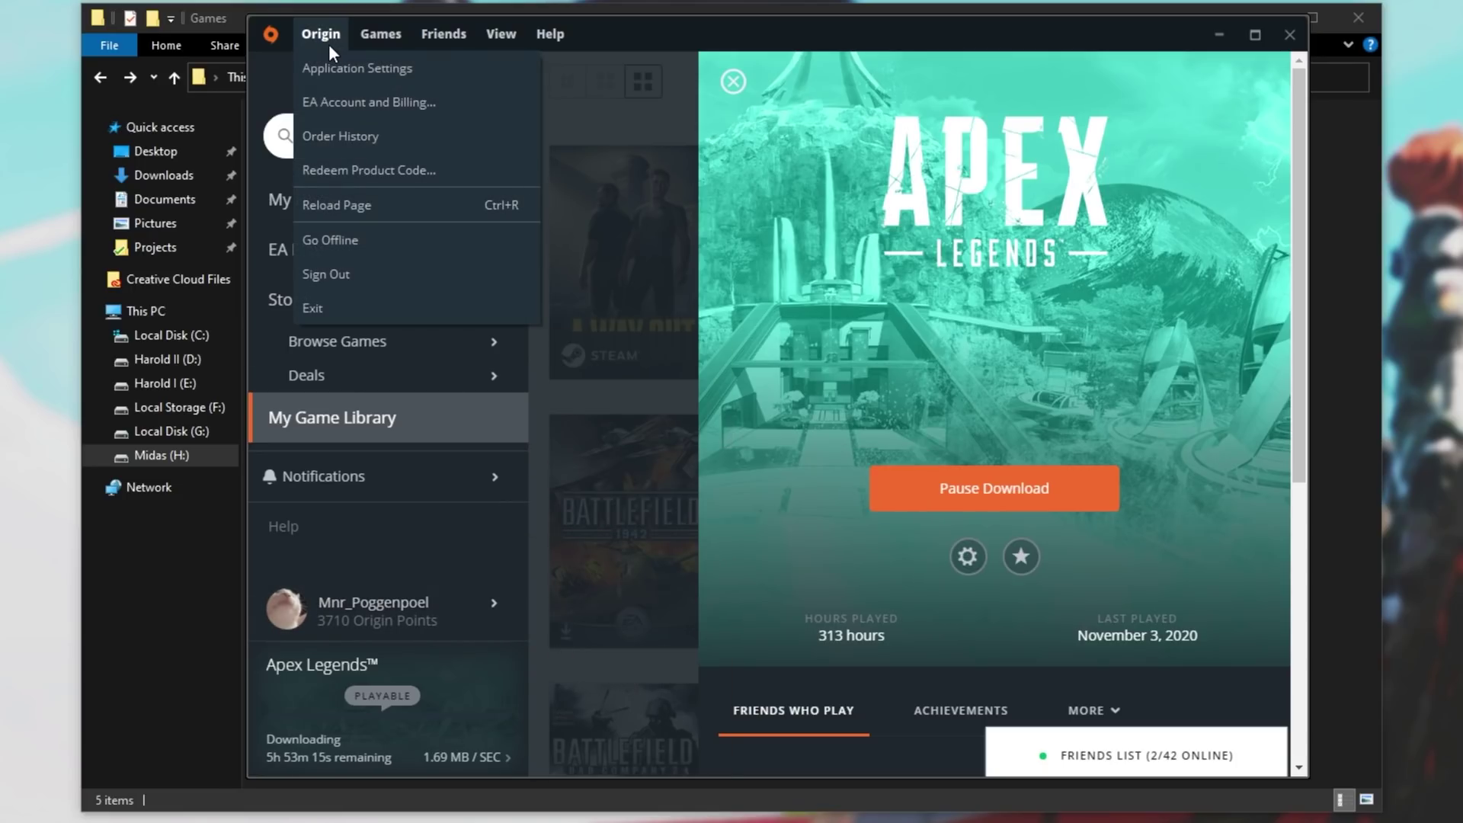
Step: Exit Origin, then delete the newly created H:\Games\Apex folder
left_click(393, 307)
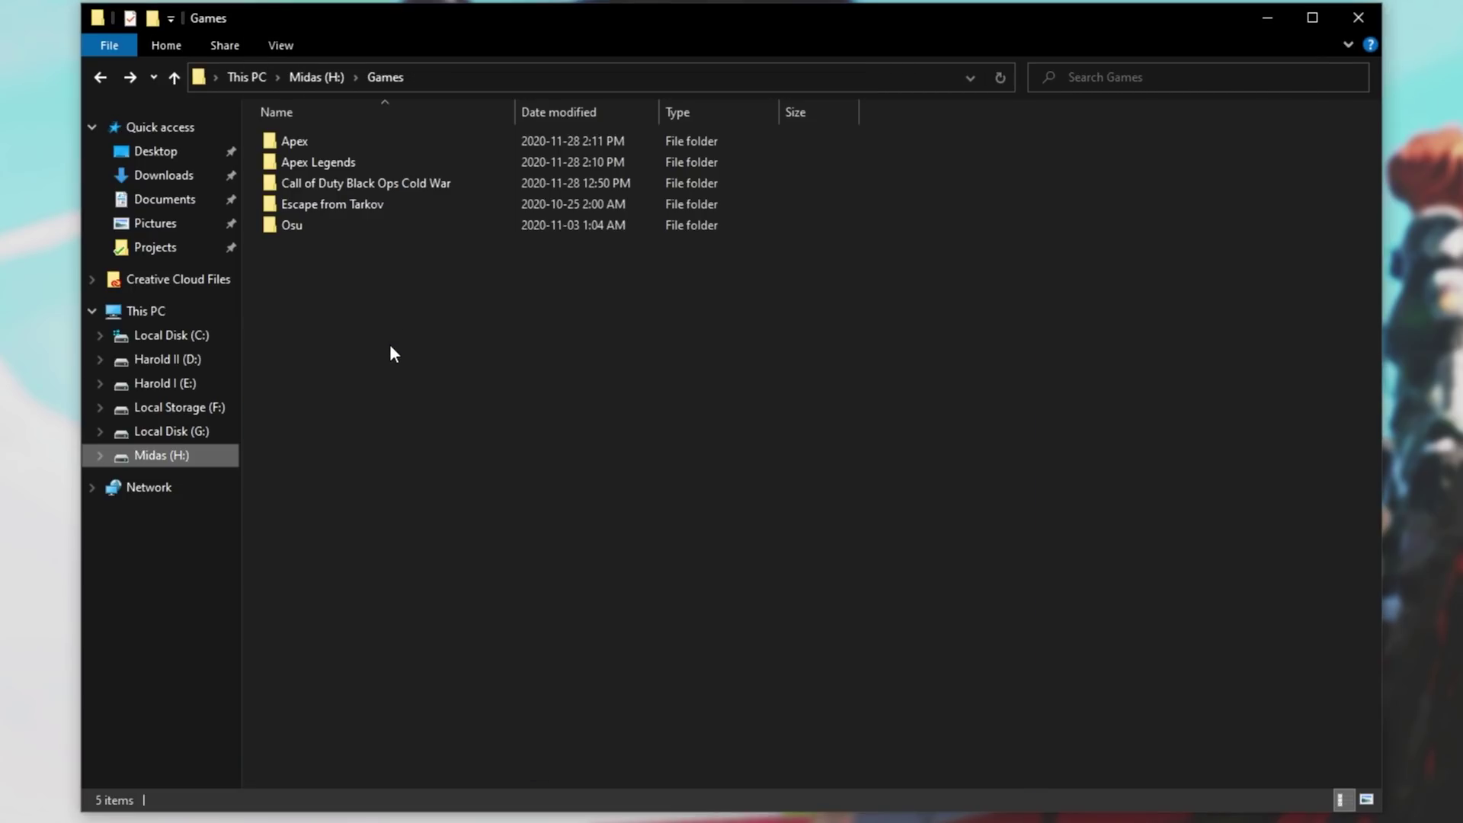
double_click(354, 143)
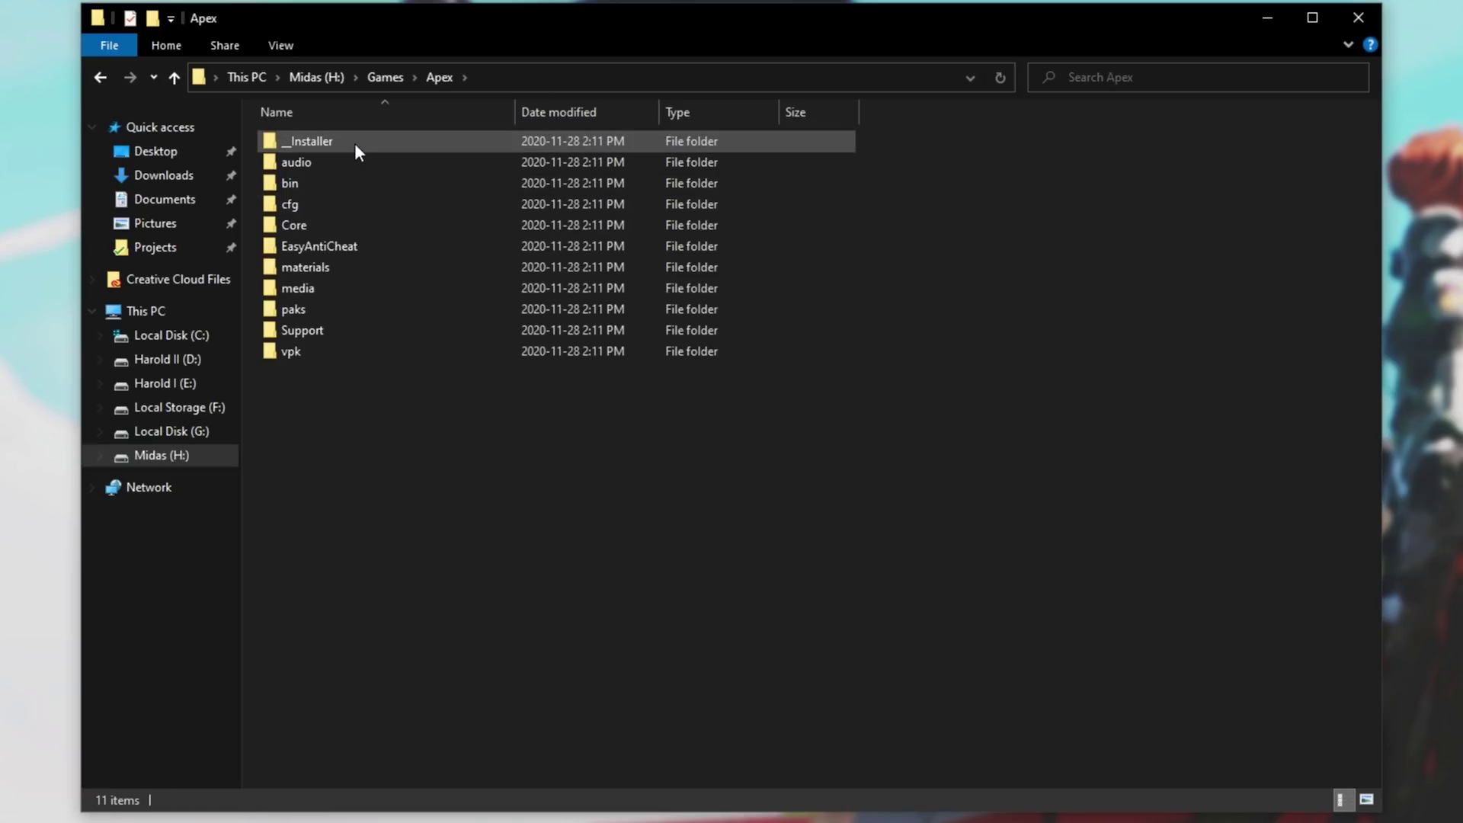
key("alt+Left")
double_click(358, 166)
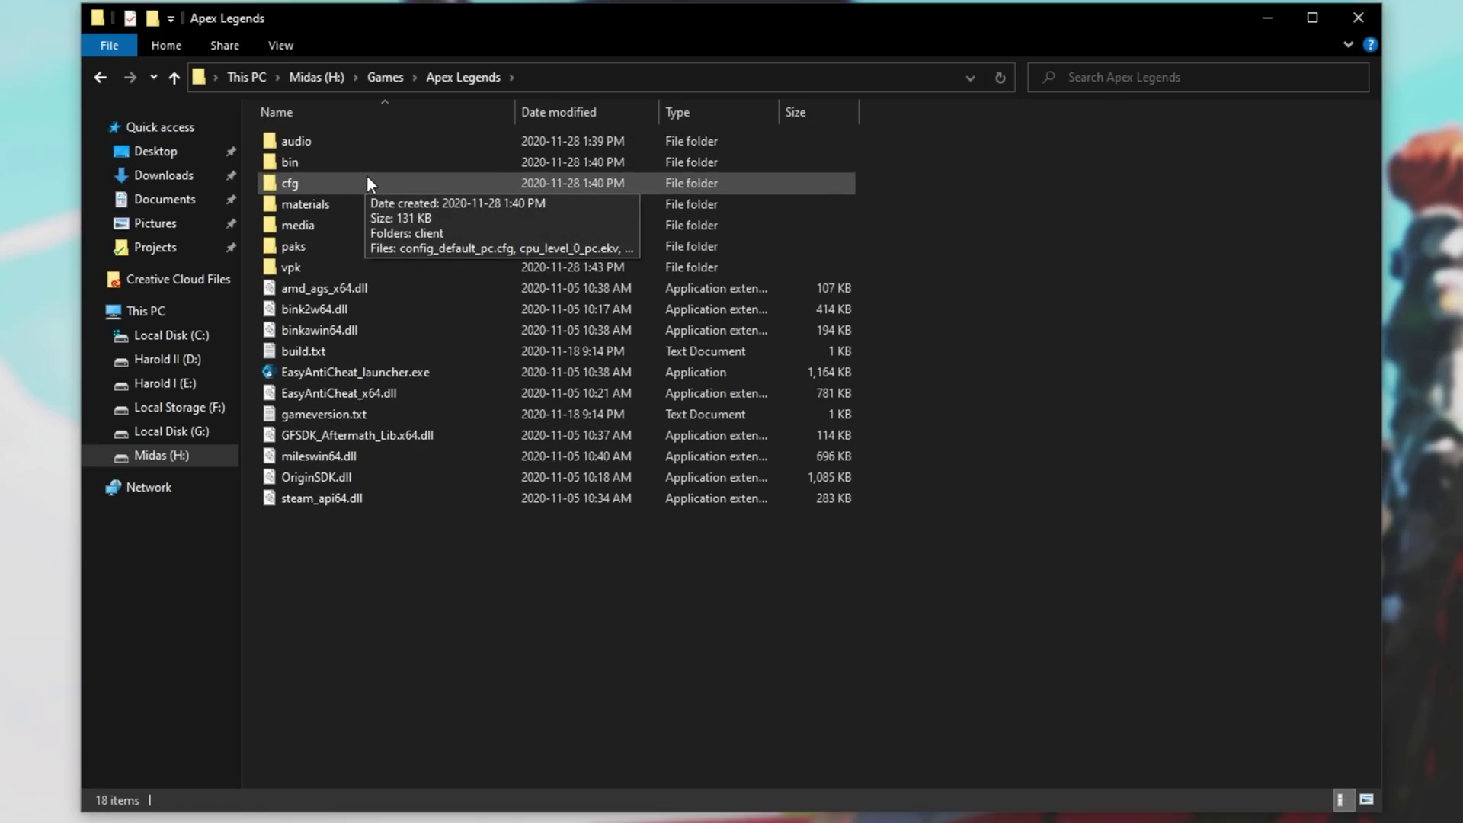
key("alt+Left")
left_click(345, 143)
key("Delete")
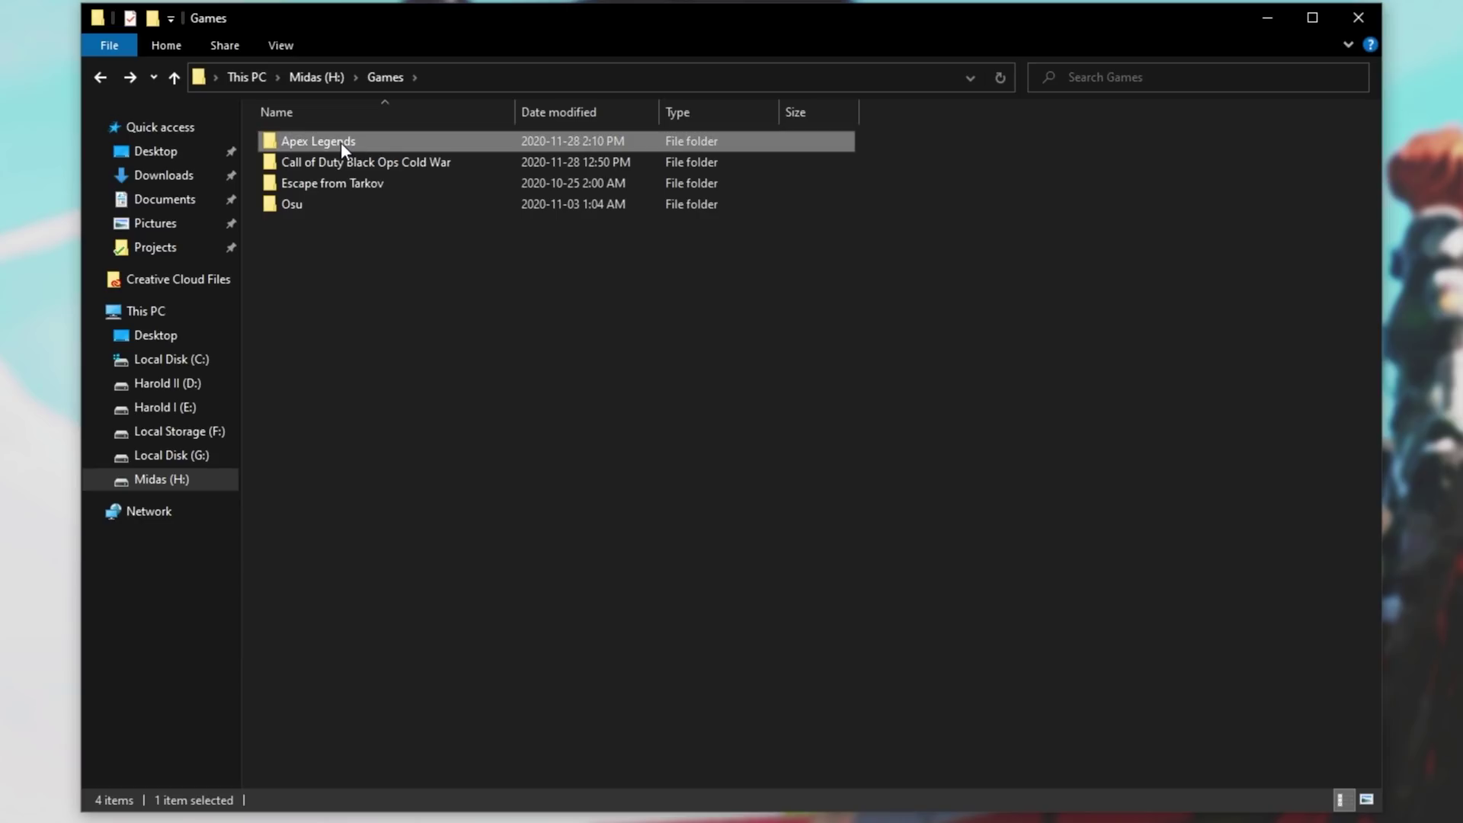
Step: Rename the Apex Legends folder to Apex
left_click(315, 141)
type("Apex")
key("Return")
double_click(428, 139)
key("alt+Left")
Step: Relaunch Origin and show My Game Library
key("super")
left_click(229, 720)
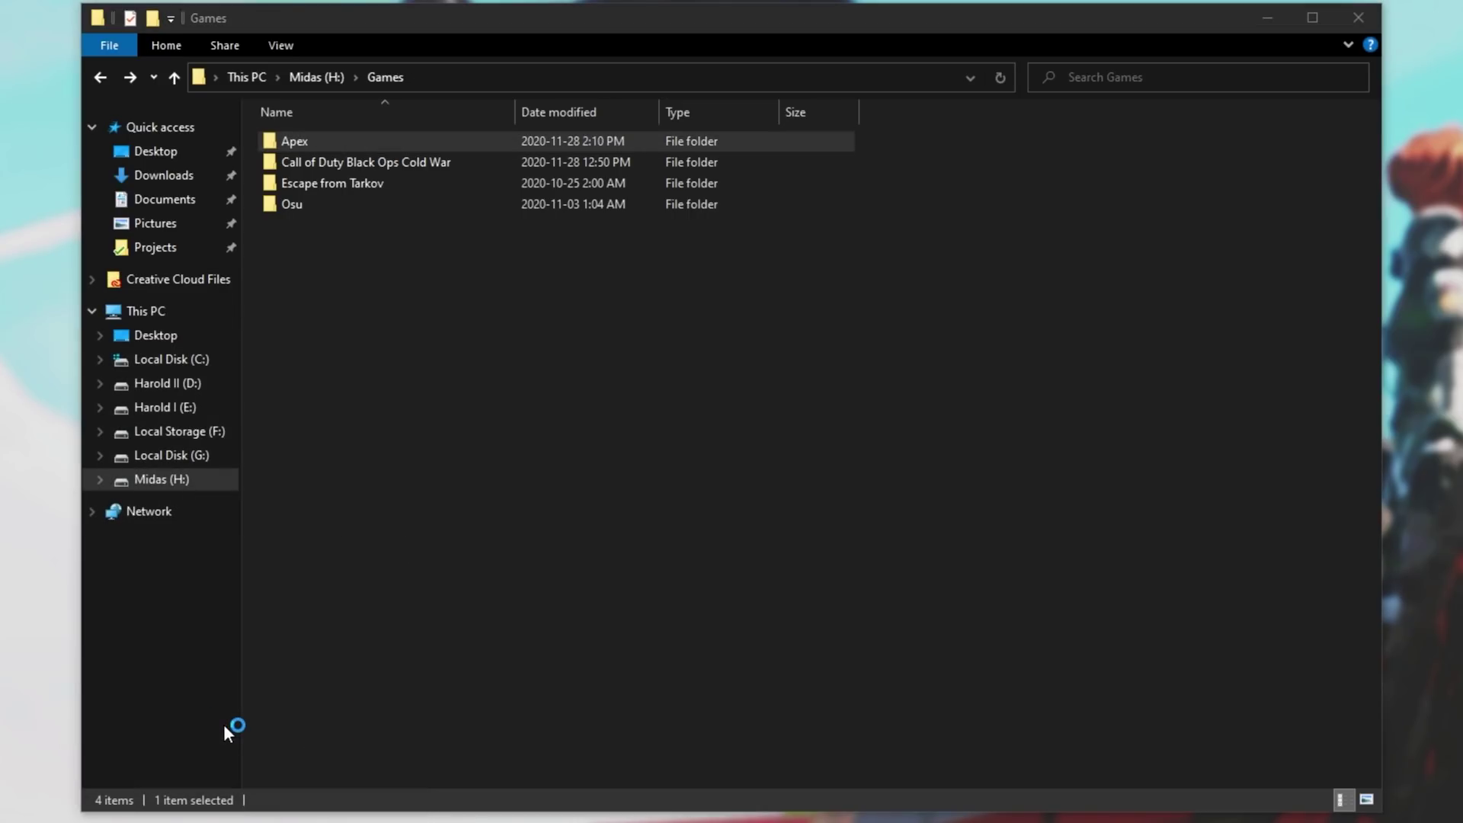
left_click(382, 431)
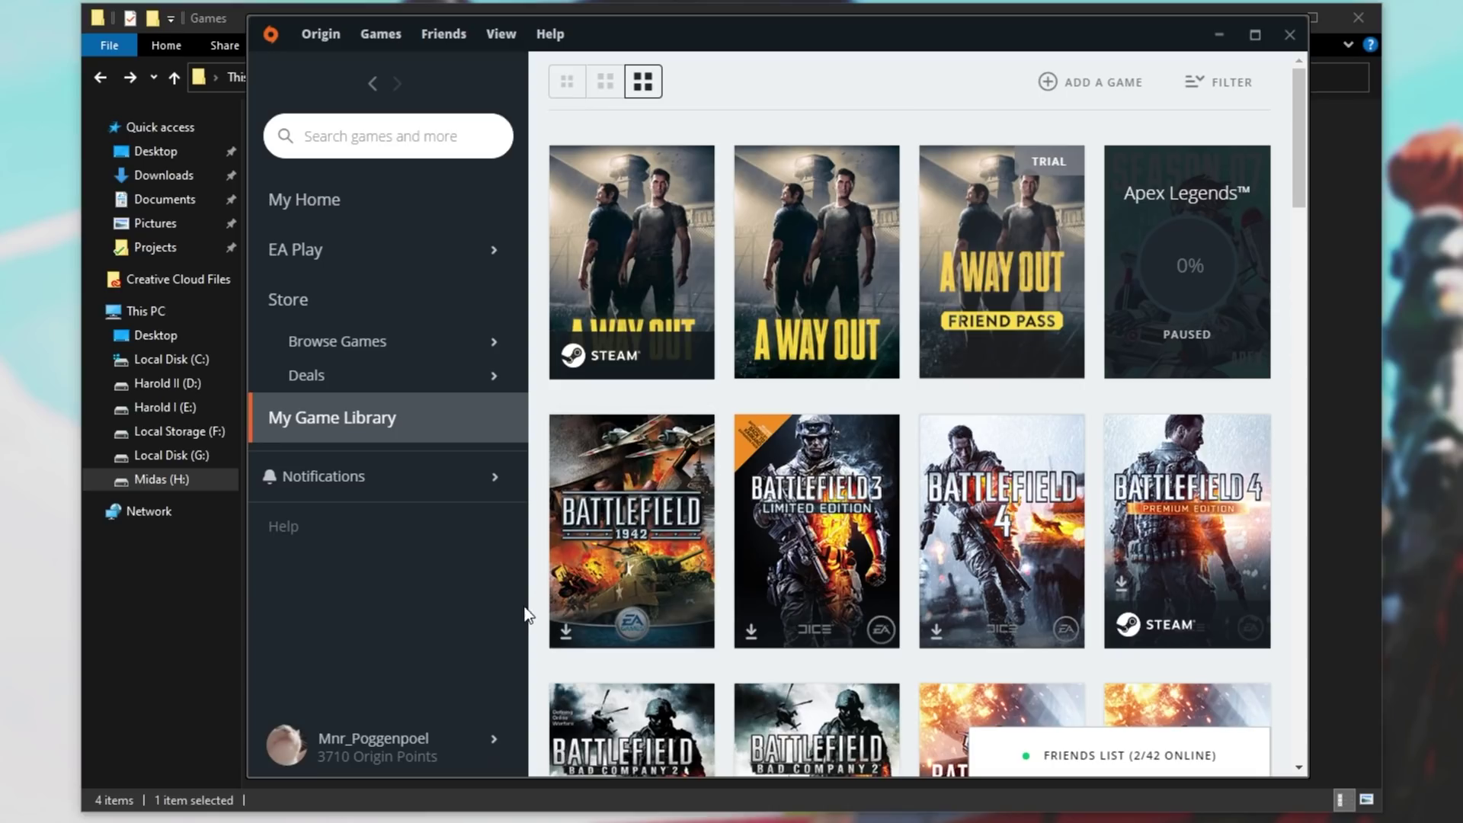
Step: Resume the paused Apex Legends download until it completes, then click Play
left_click(376, 711)
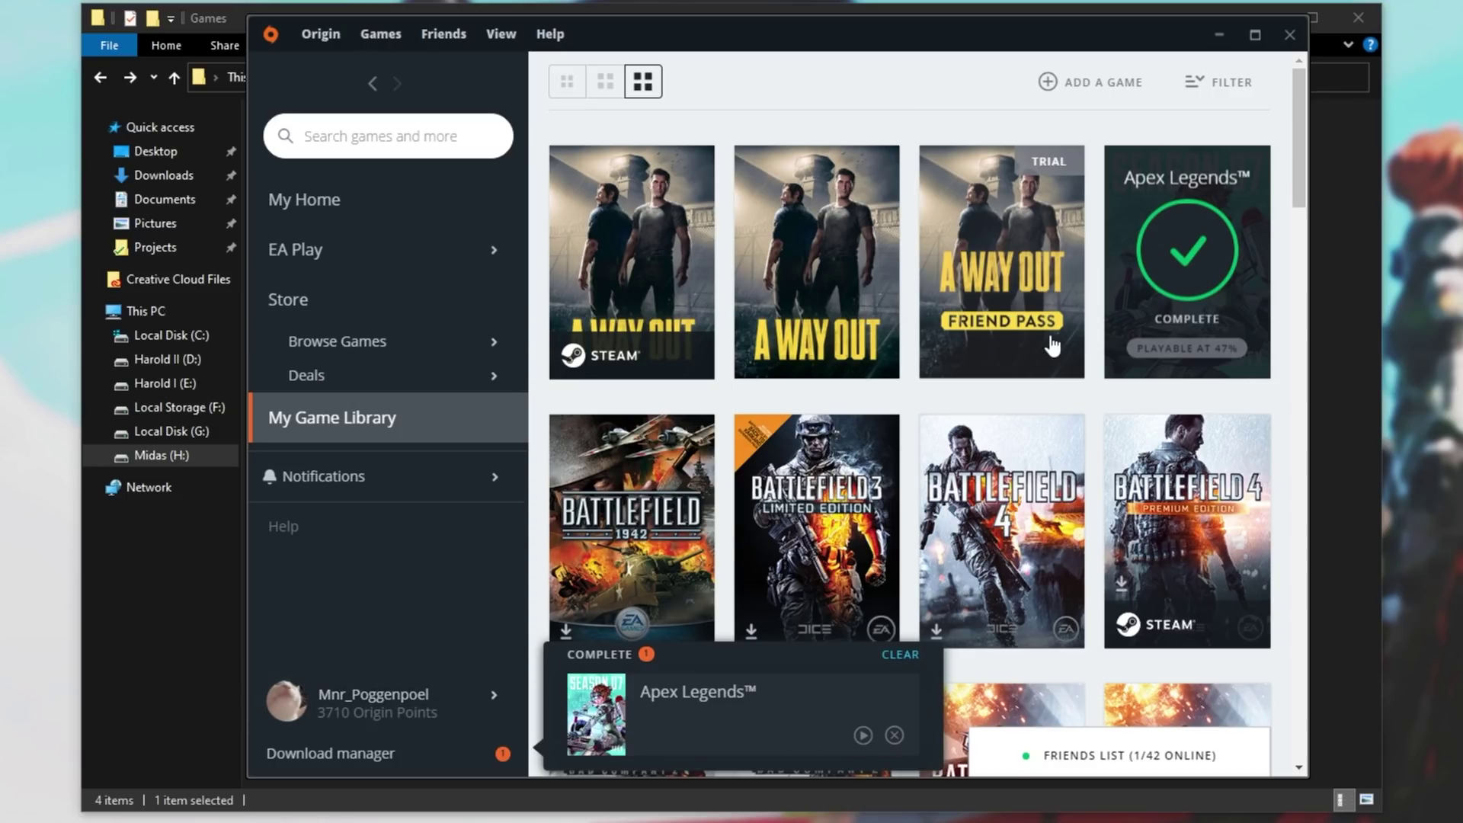
left_click(1181, 274)
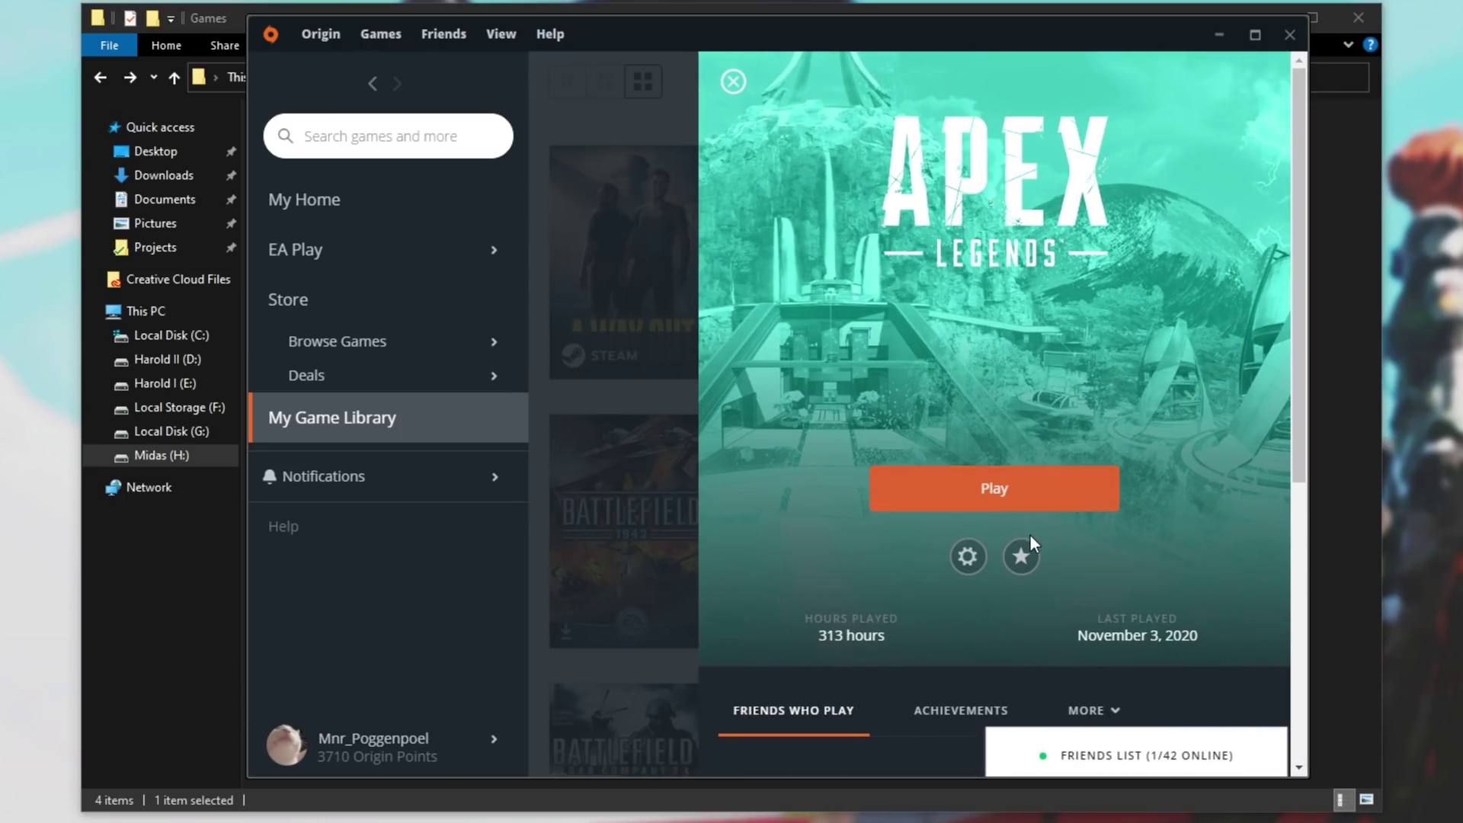
left_click(977, 504)
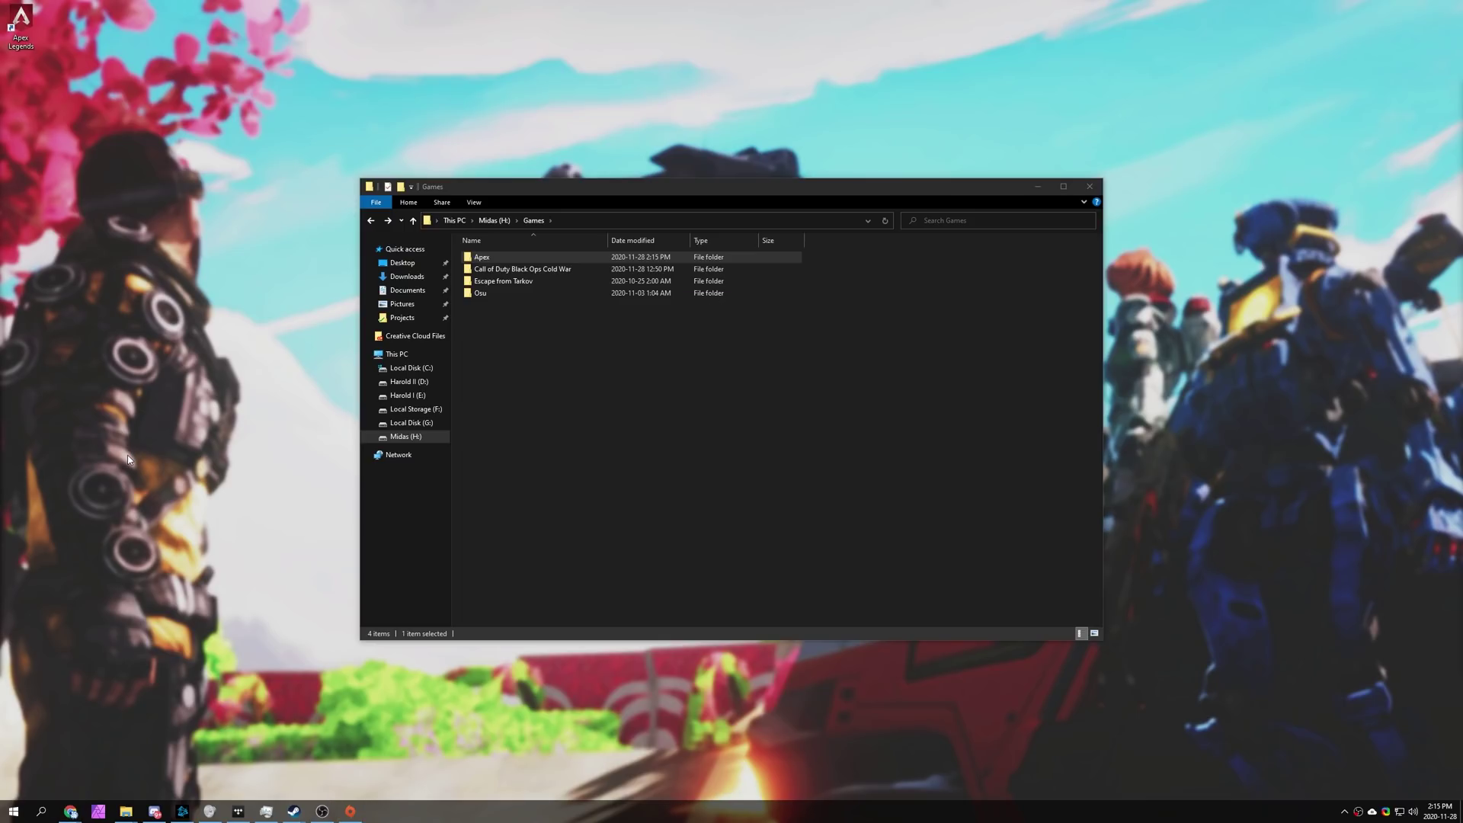
Step: Minimize the Games folder window and close Origin
left_click(1036, 187)
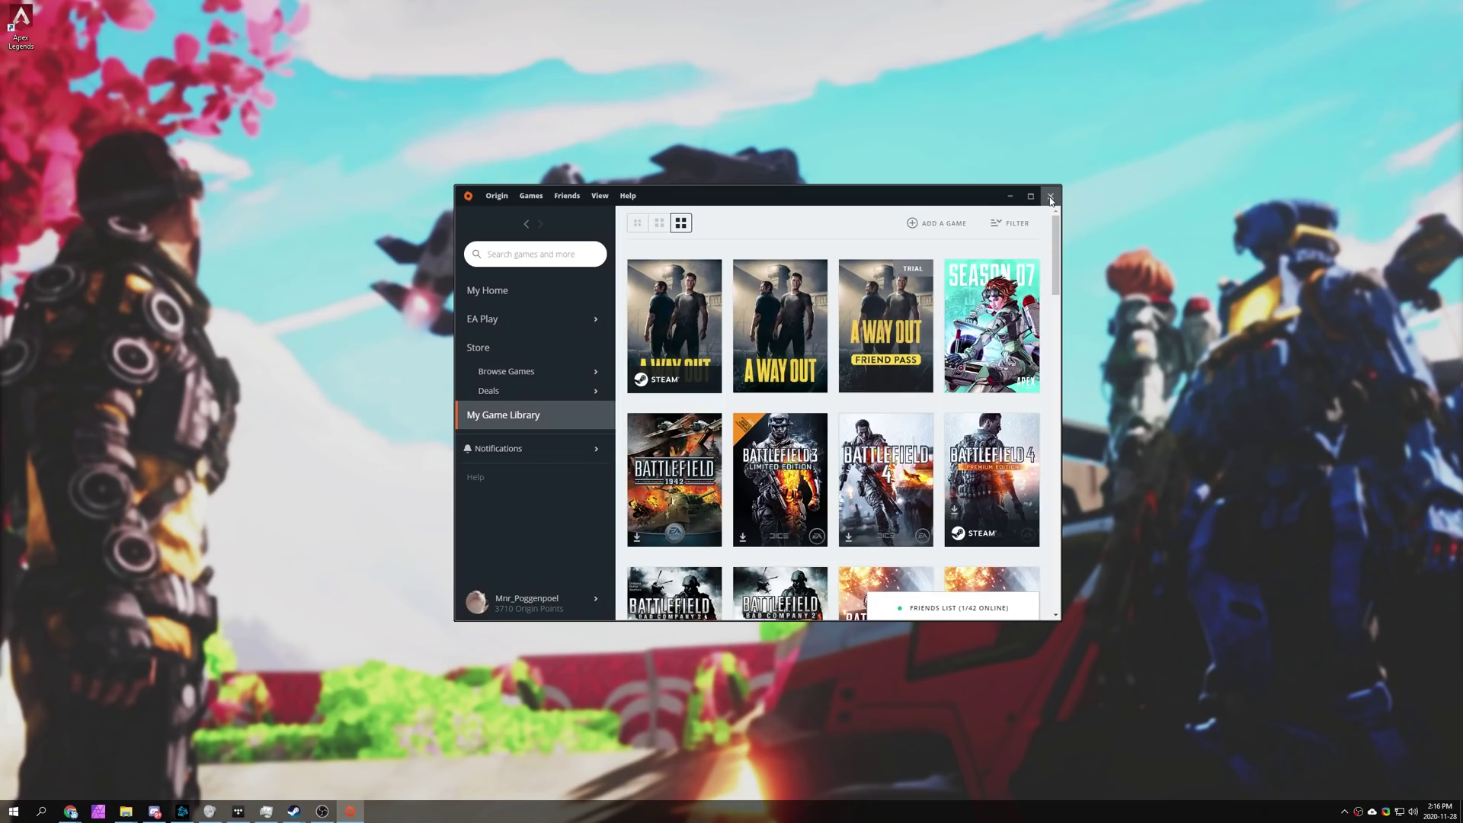
left_click(1050, 199)
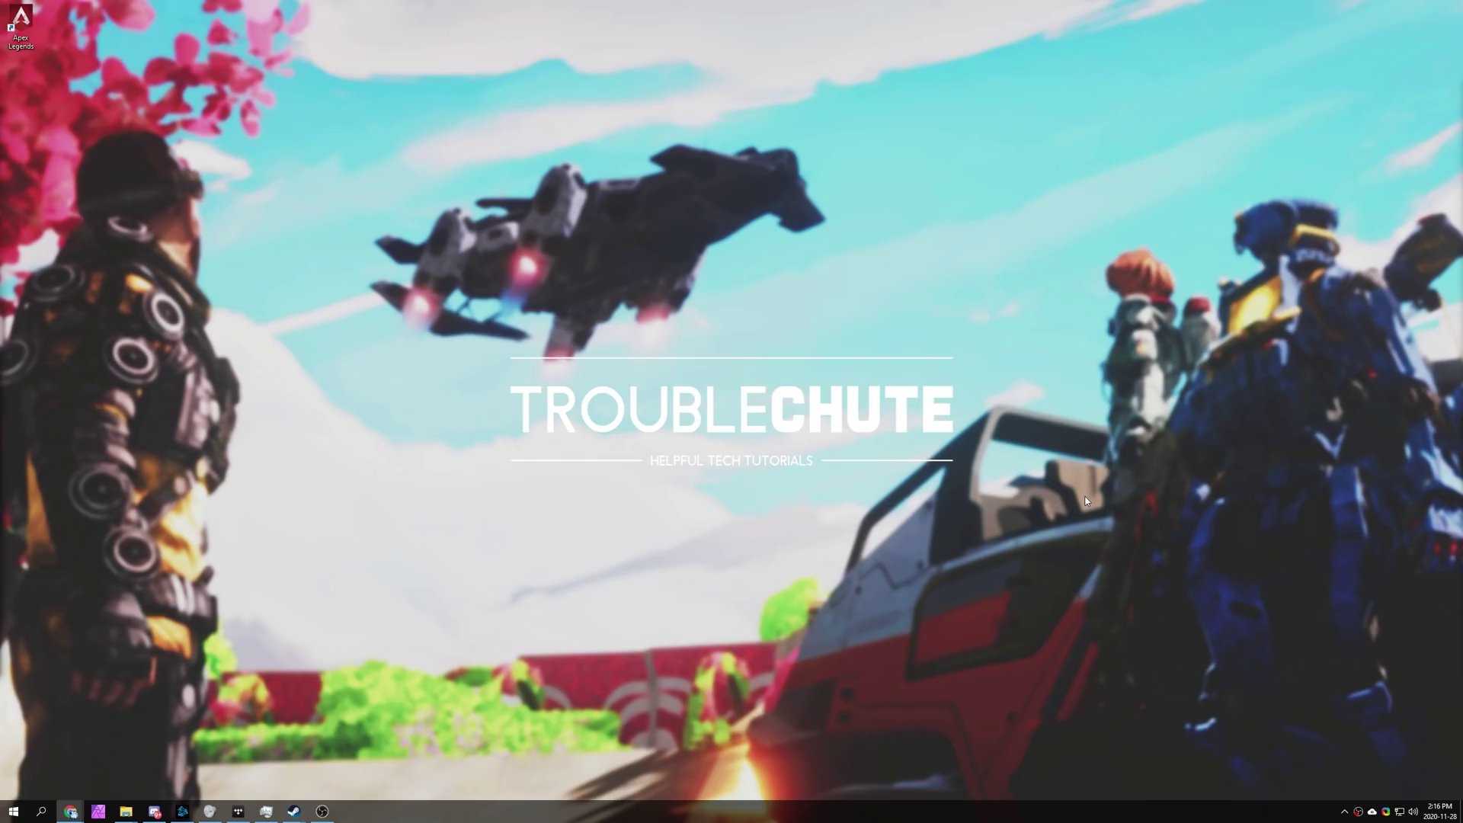